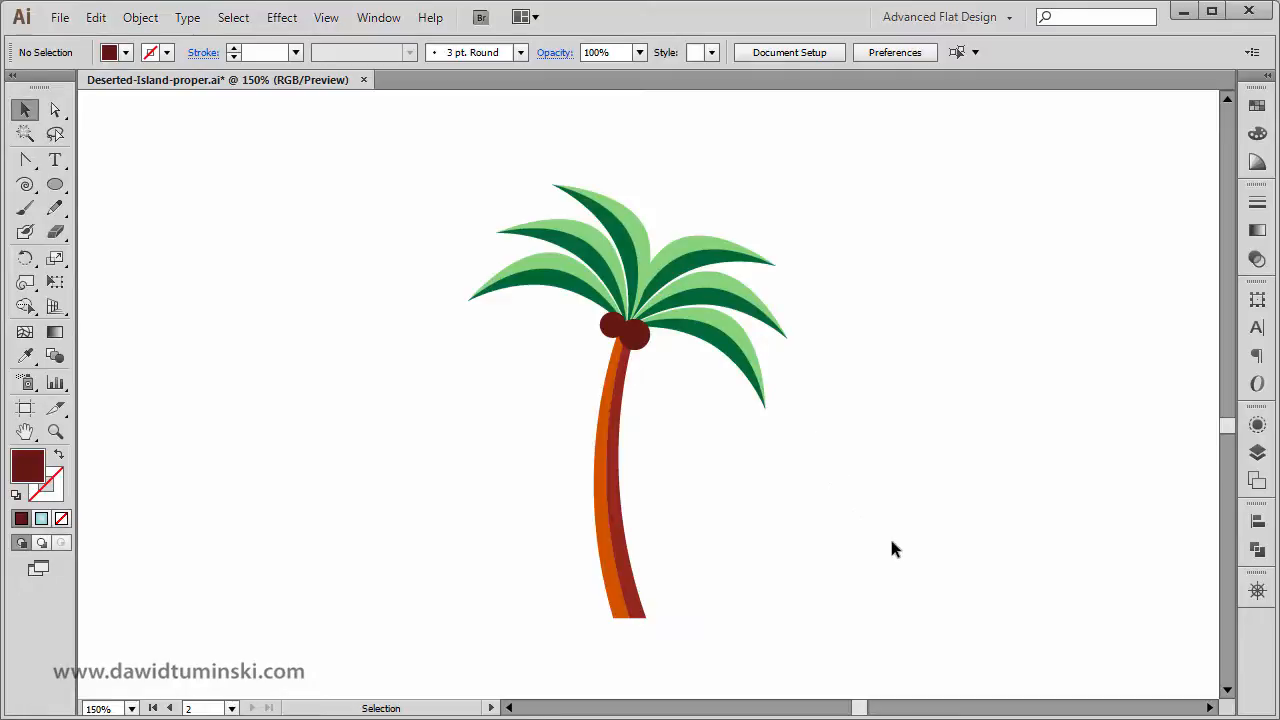
- Group all parts of the palm tree, shift the group slightly up and right, and rotate it clockwise so it leans right
left_click_drag(892, 542, 374, 143)
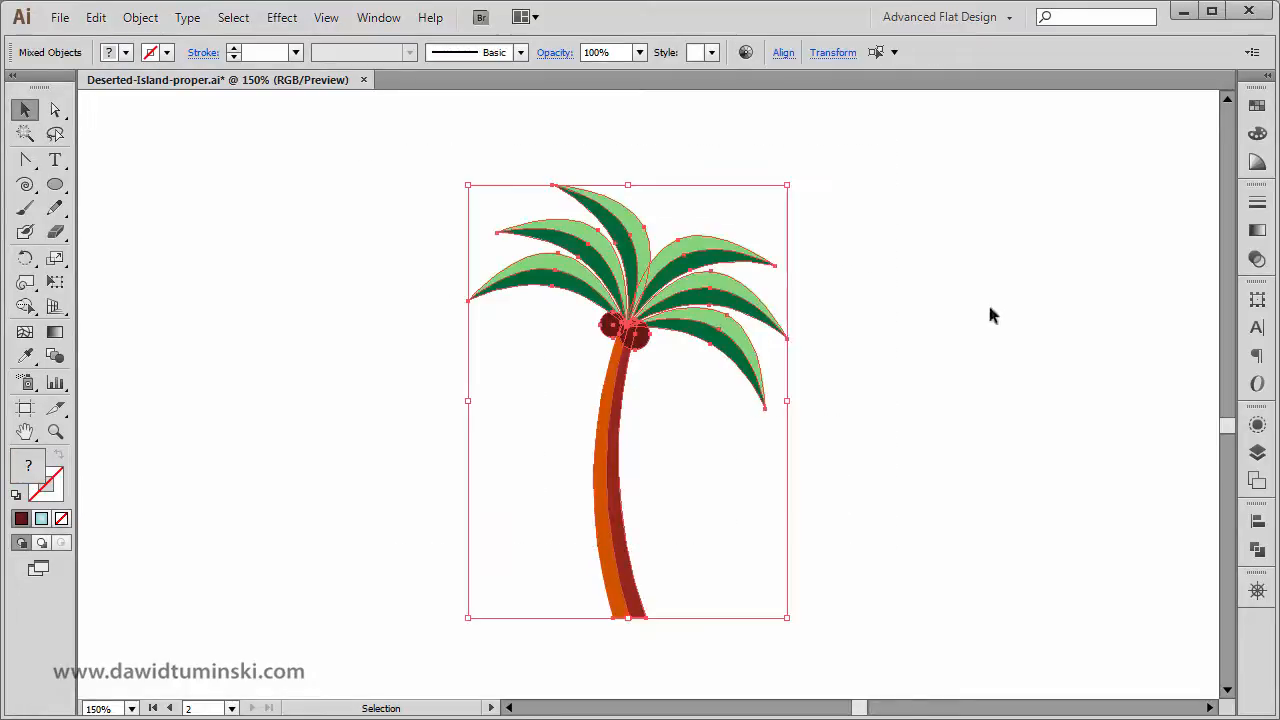
key("a")
key("ctrl+g")
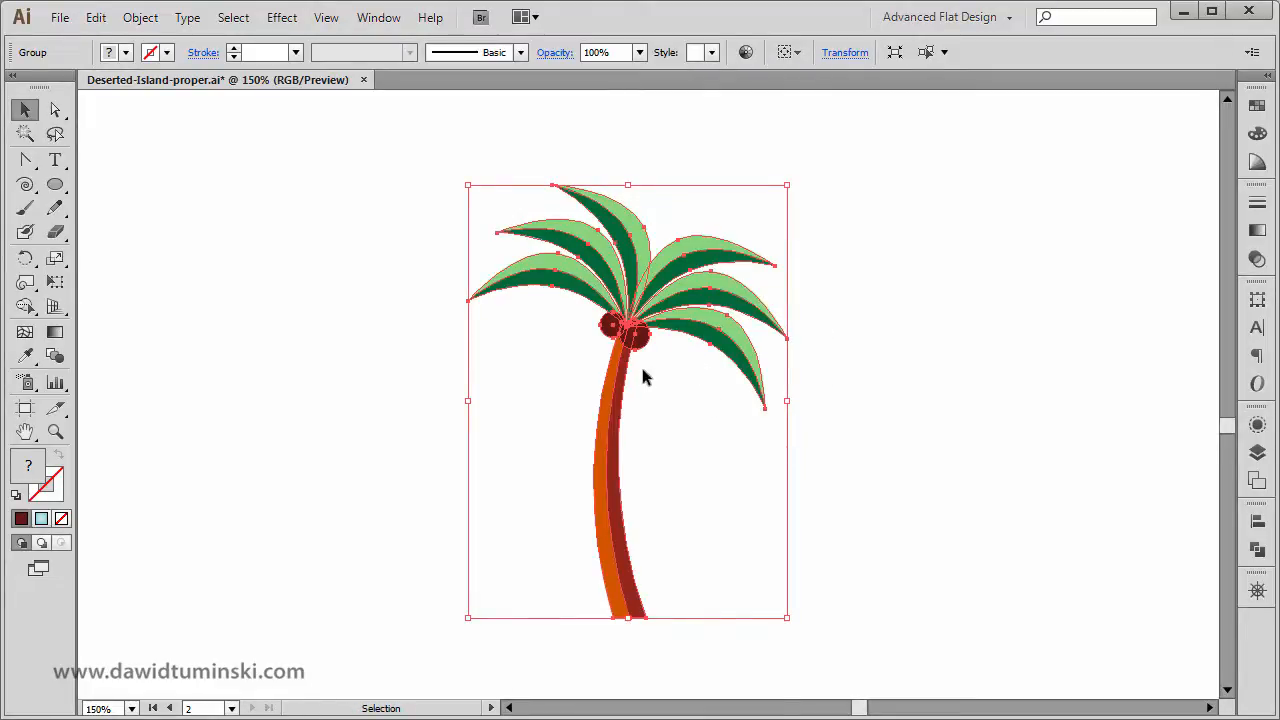
left_click_drag(628, 380, 657, 366)
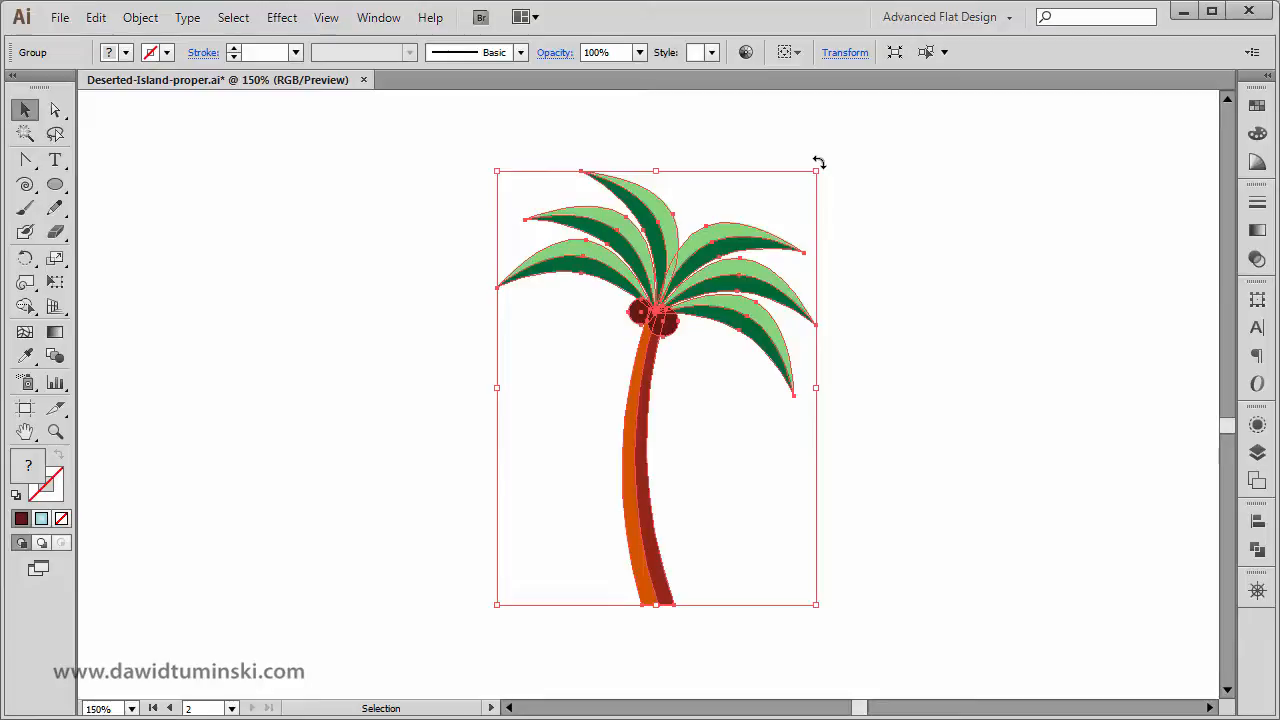
left_click_drag(818, 162, 856, 234)
left_click(962, 326)
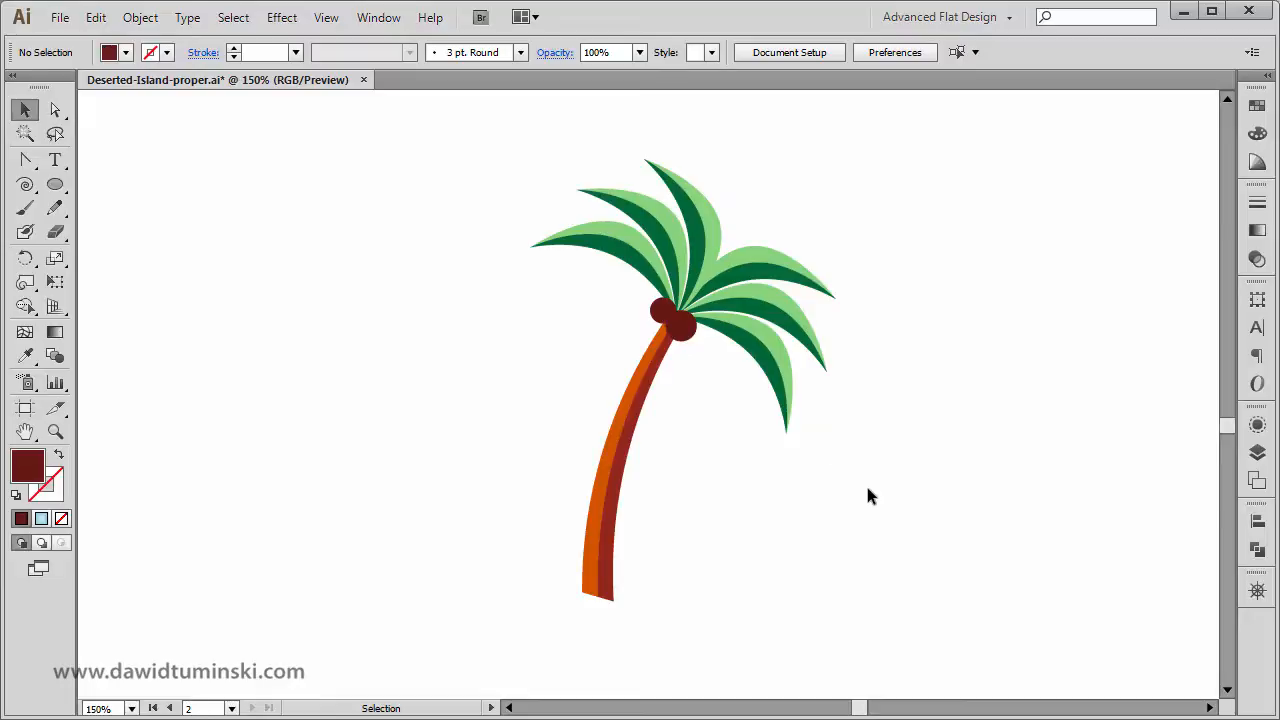
- Reflect a copy of the palm across a vertical axis through the lower-left corner of its trunk
left_click_drag(876, 494, 446, 263)
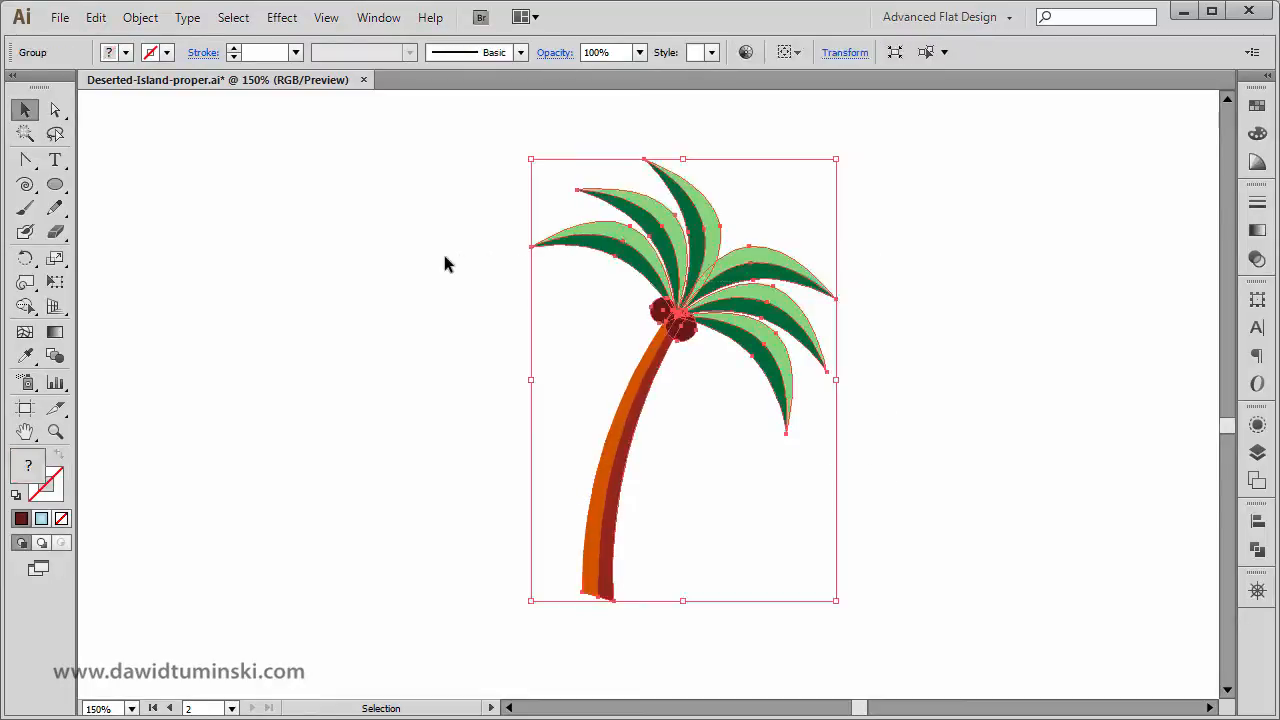
key("o")
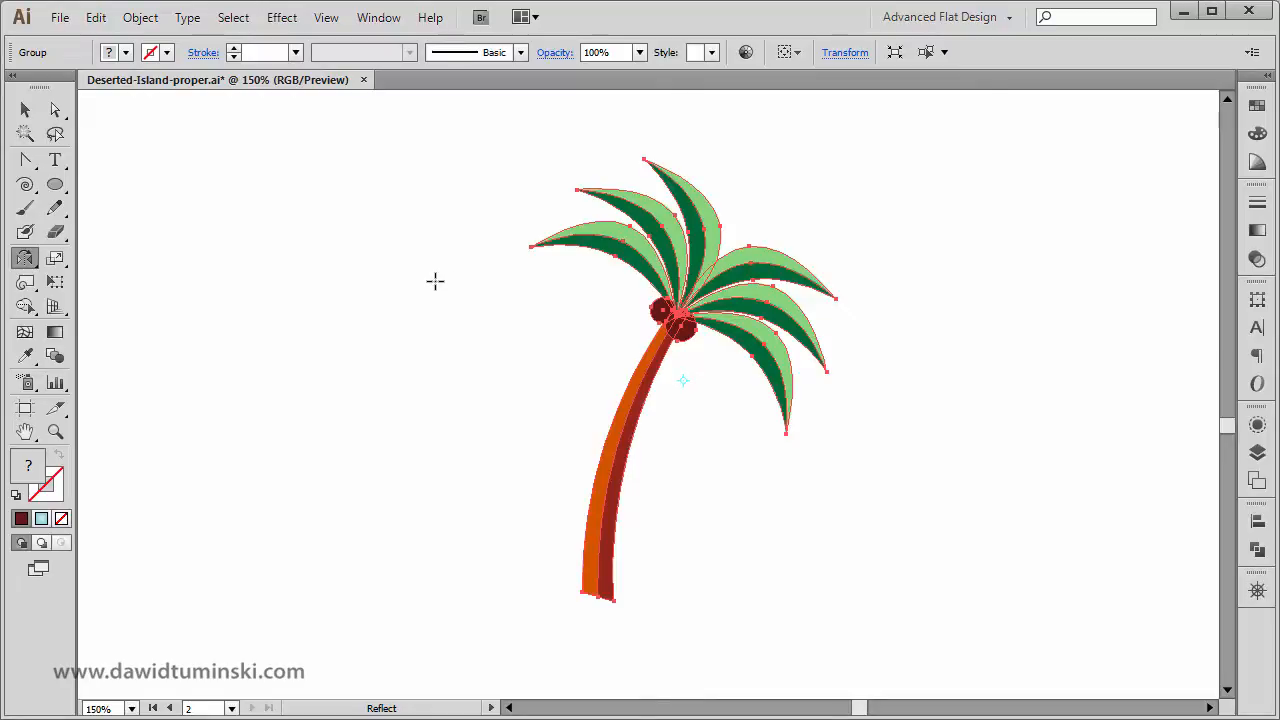
left_click(581, 591, "alt")
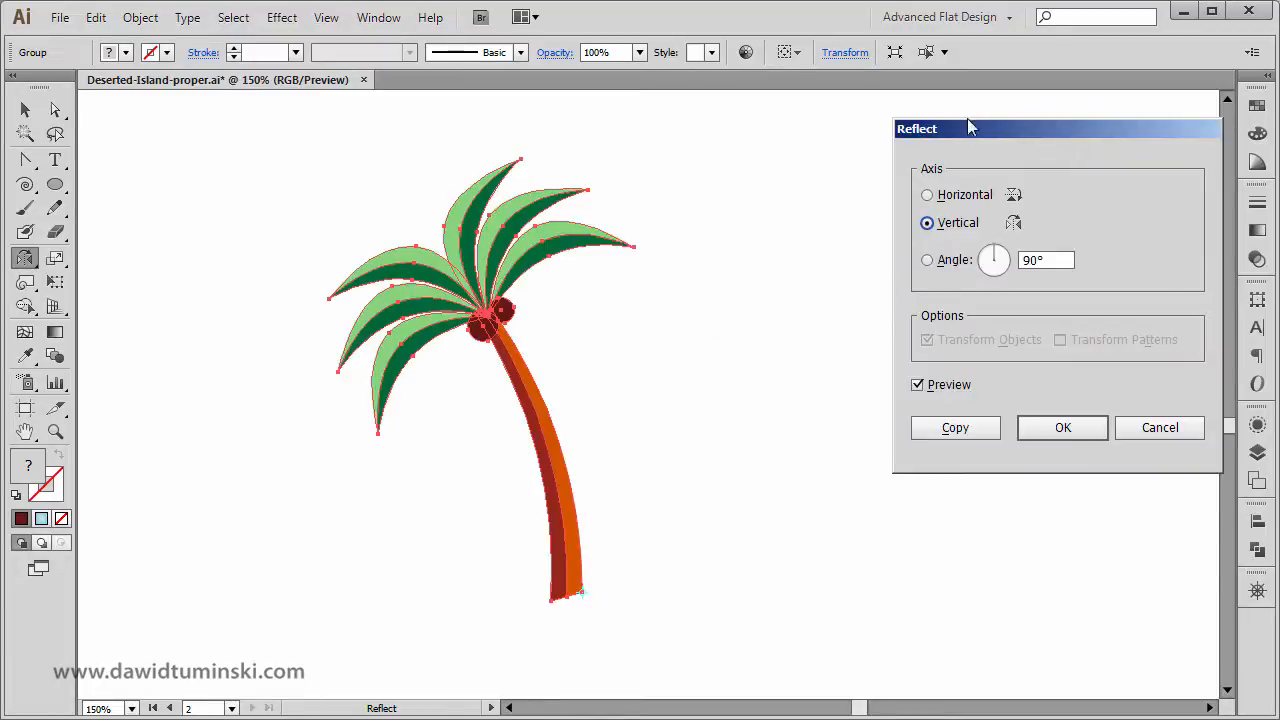
left_click_drag(952, 139, 917, 140)
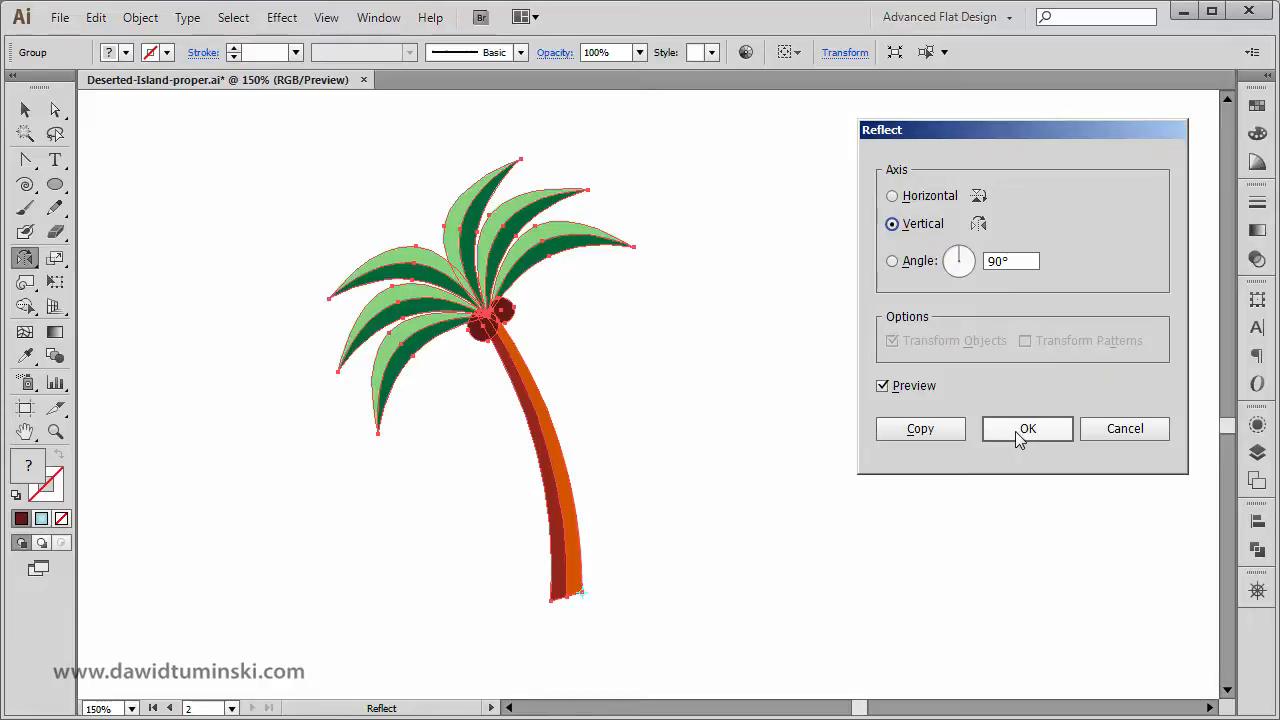
left_click(923, 432)
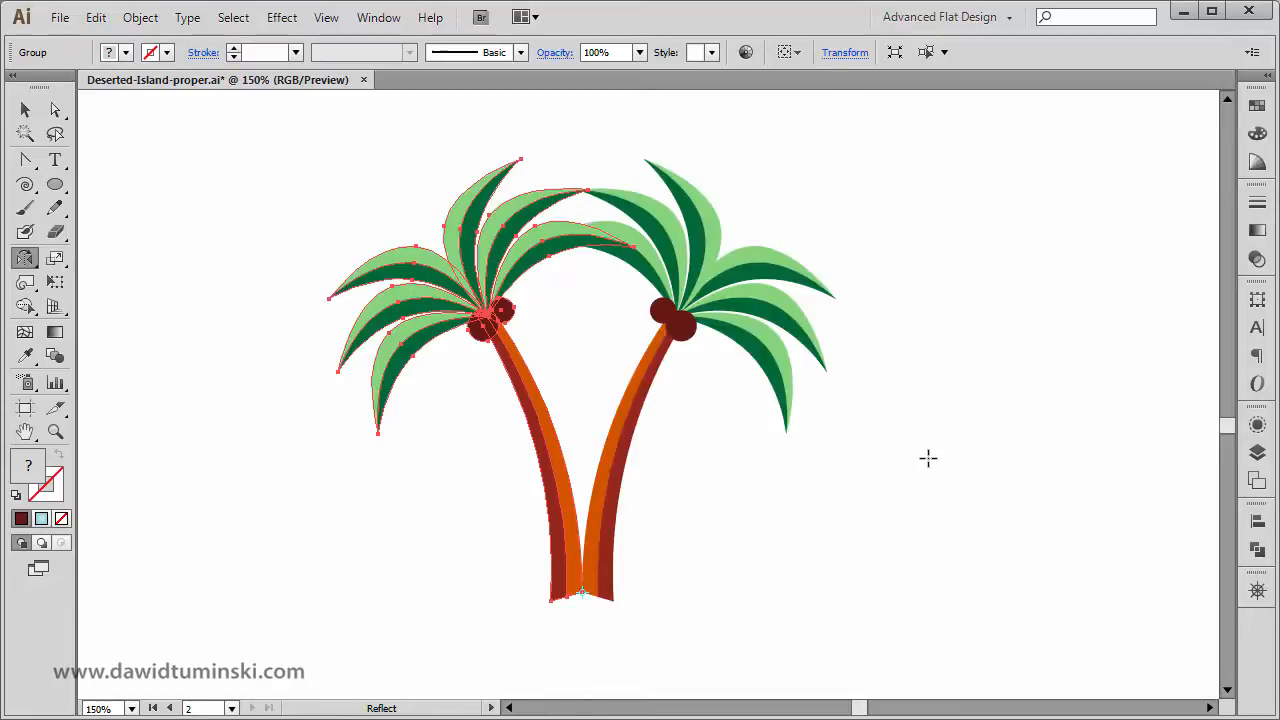
- Scale the mirrored palm down to roughly two-thirds size and move it slightly so its trunk base overlaps the large trunk
left_click(25, 109)
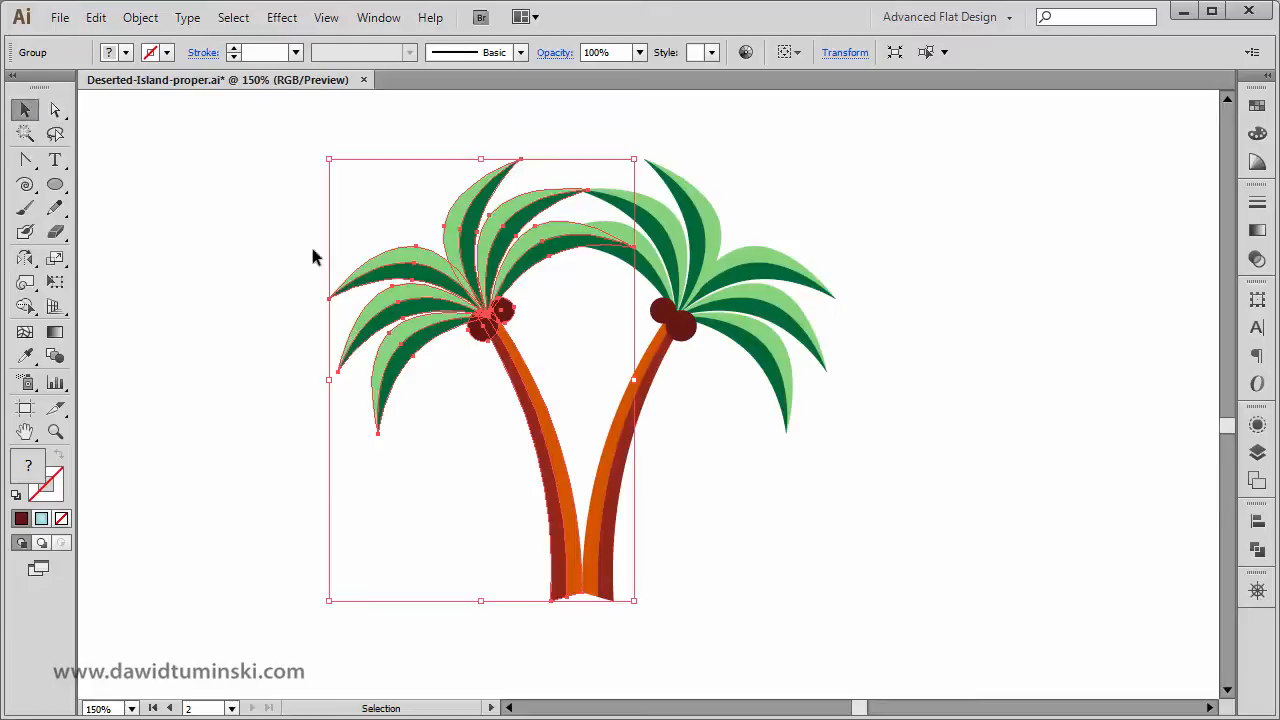
left_click_drag(329, 160, 416, 285)
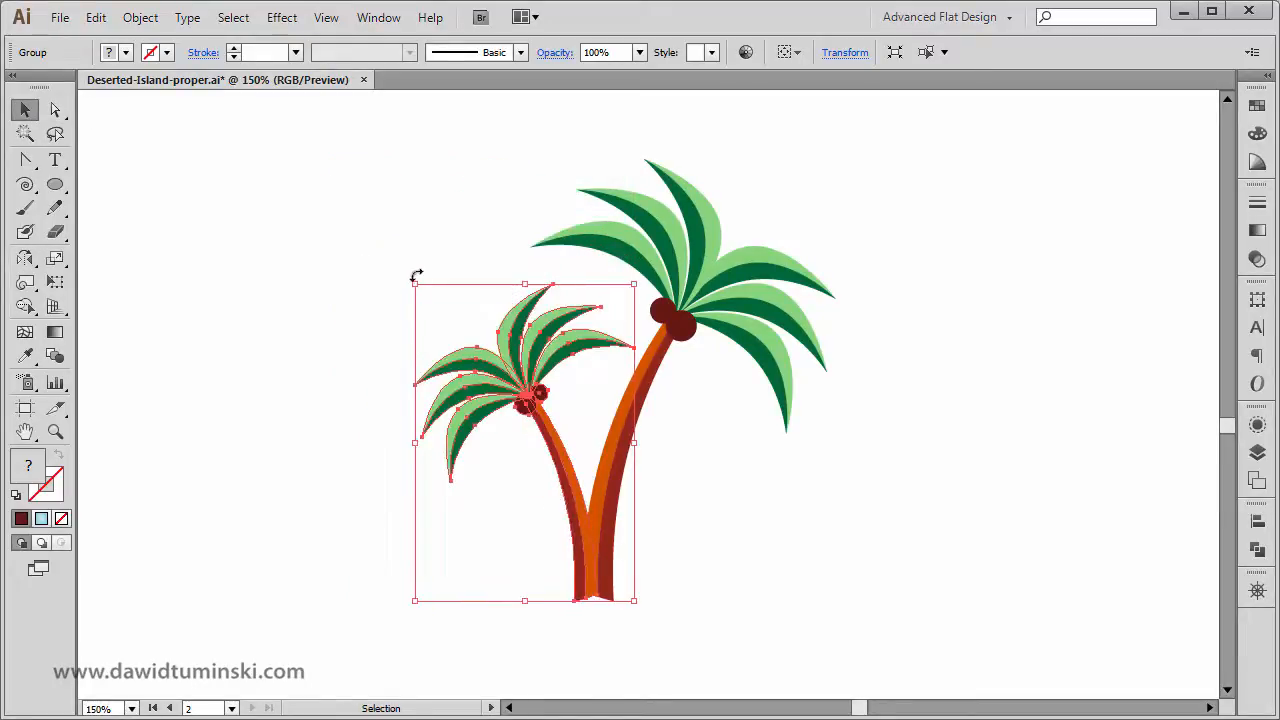
left_click(773, 584)
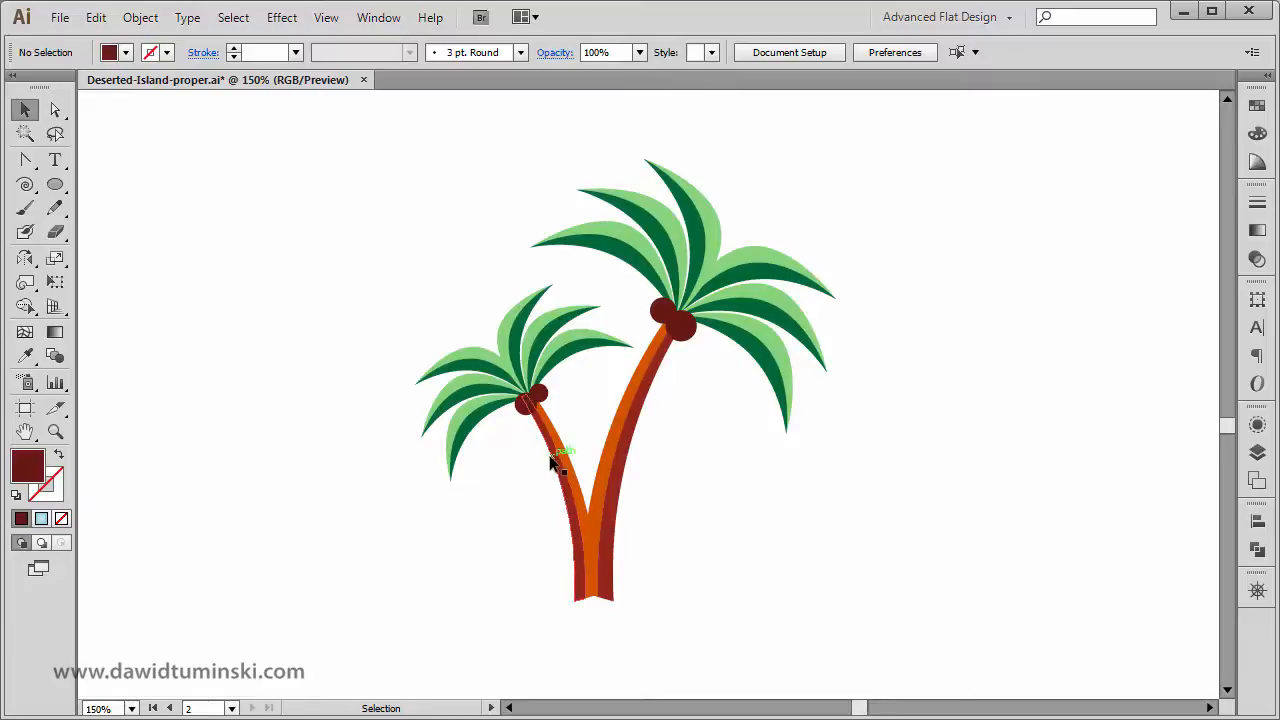
left_click_drag(565, 460, 572, 453)
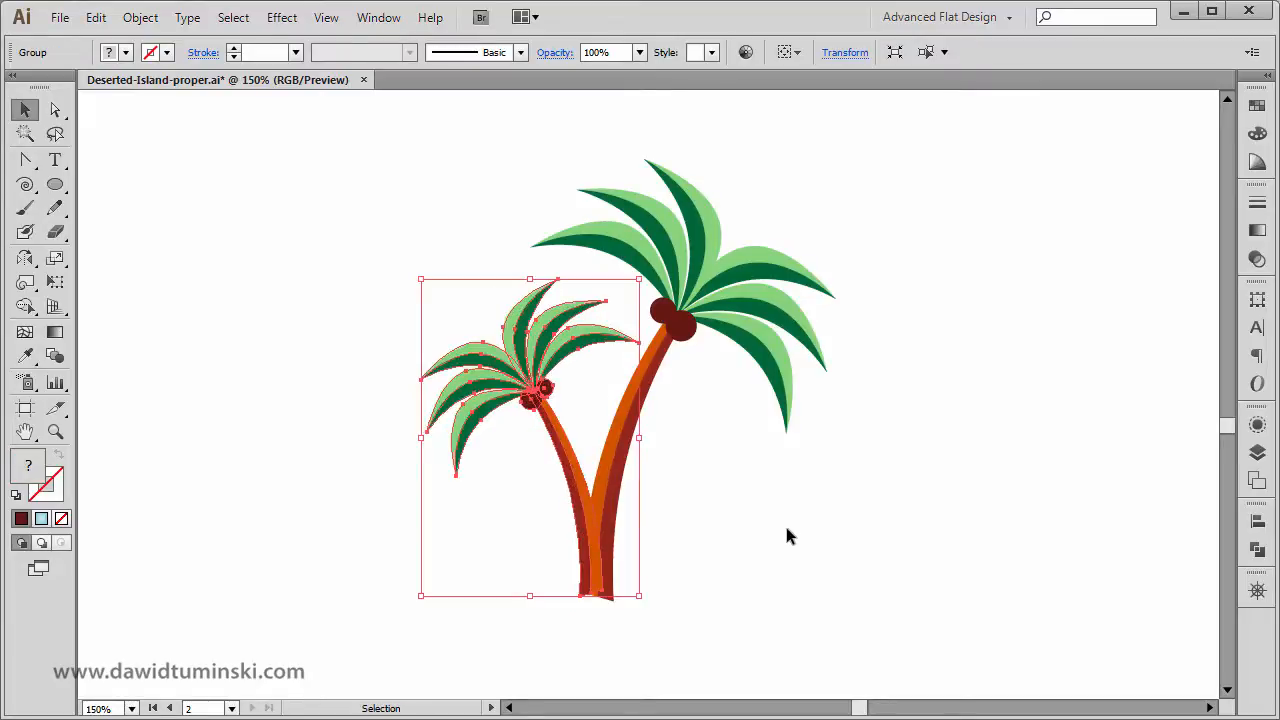
left_click(700, 640)
- Send the small palm to the back, behind the large palm
left_click(560, 400)
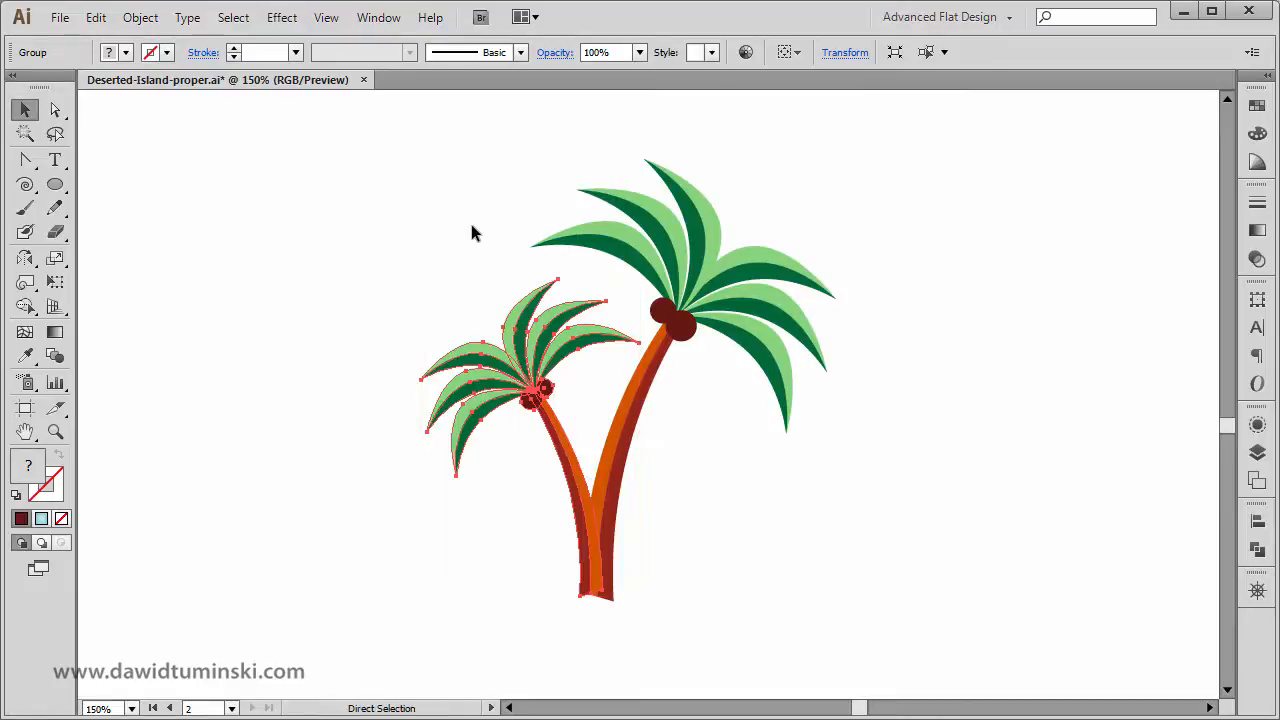
key("ctrl+shift+bracketleft")
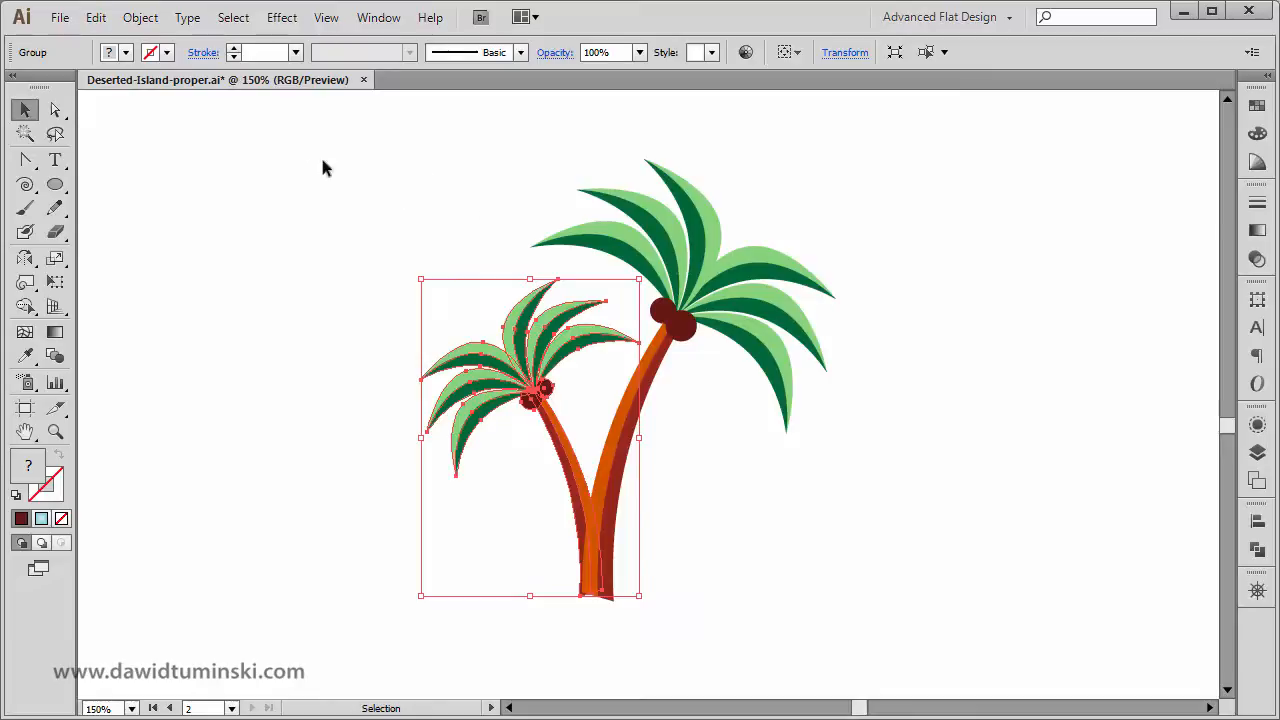
left_click(236, 18)
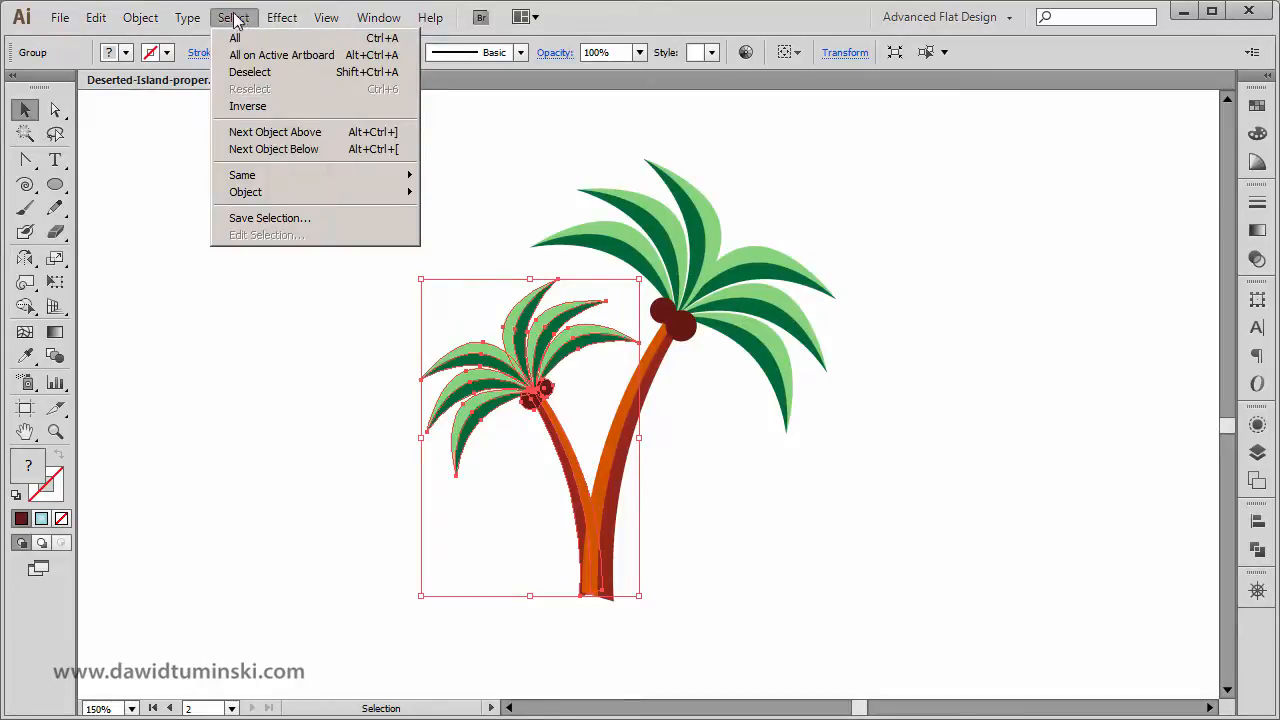
mouse_move(137, 20)
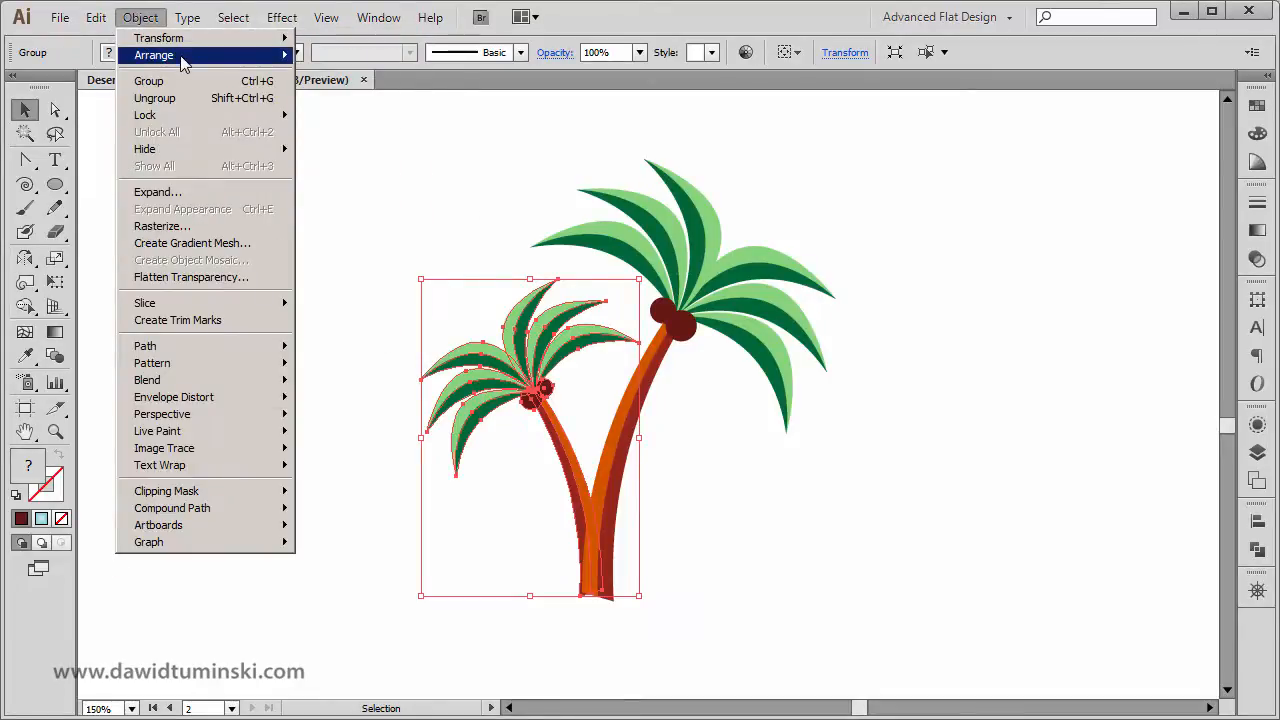
mouse_move(185, 55)
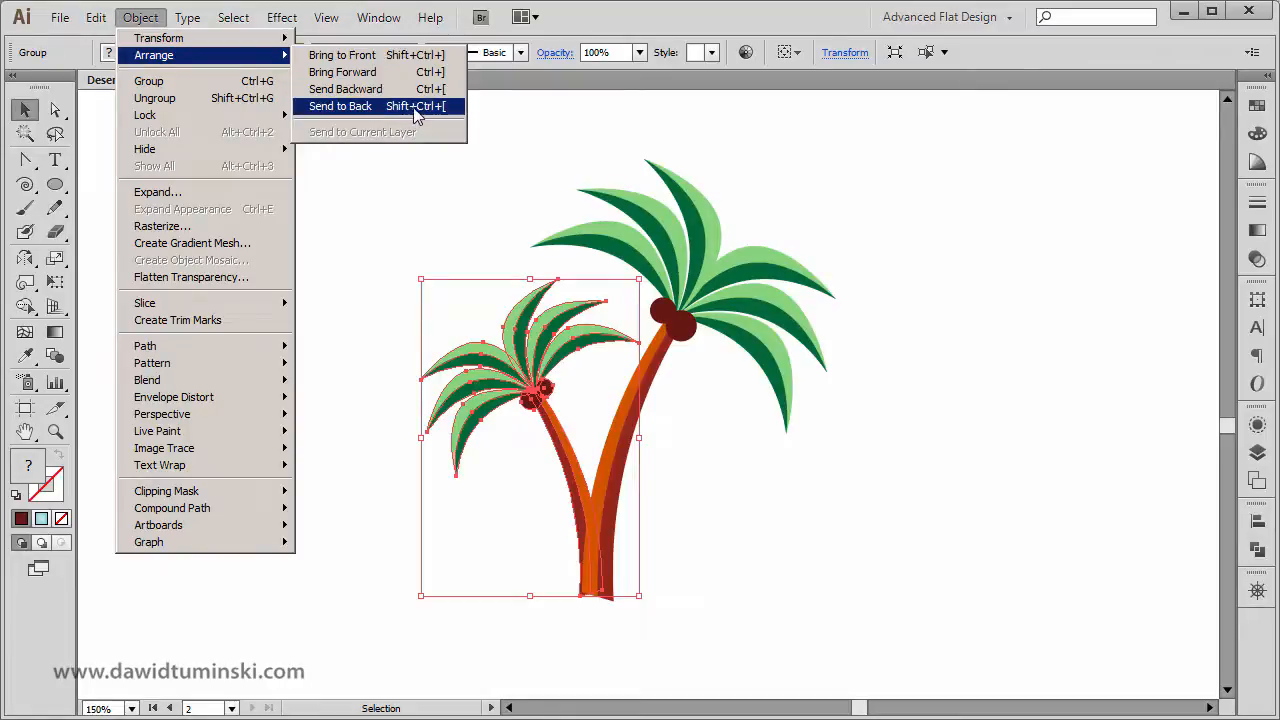
left_click(500, 157)
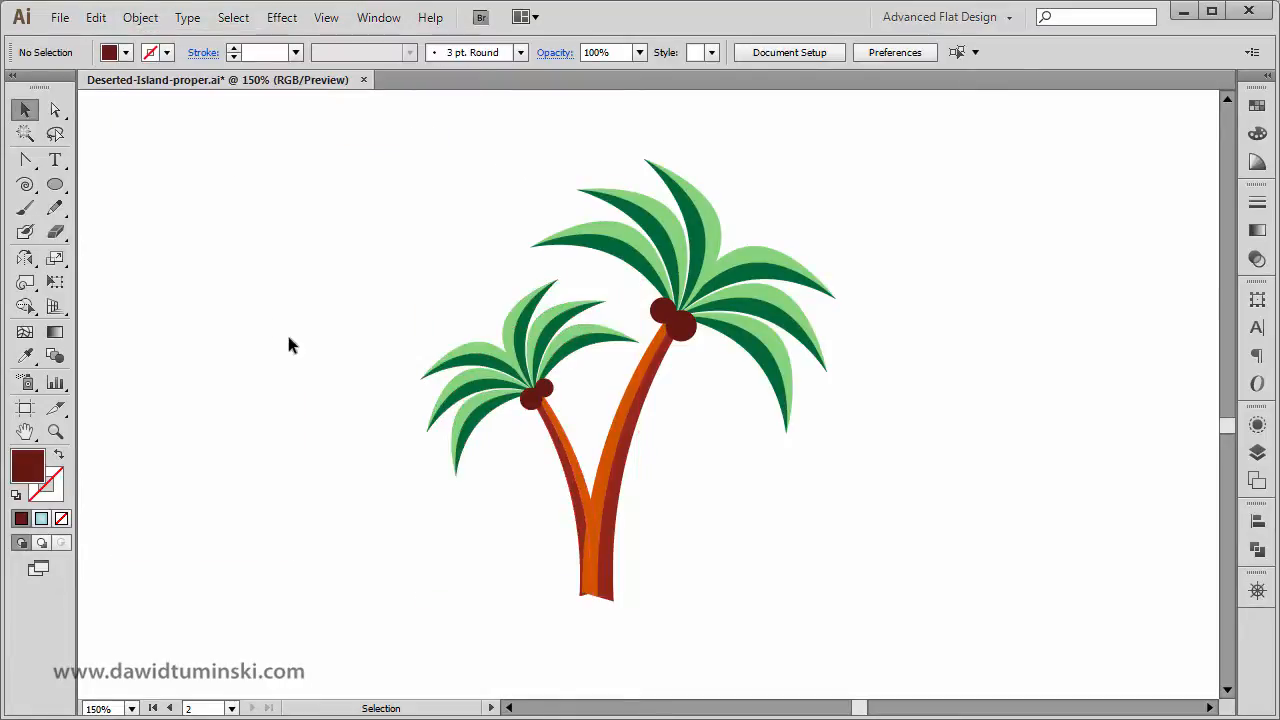
- Examine up close how the small palm's trunk joins the large trunk, from the fork down to the base
key("ctrl+space")
left_click_drag(727, 612, 489, 460)
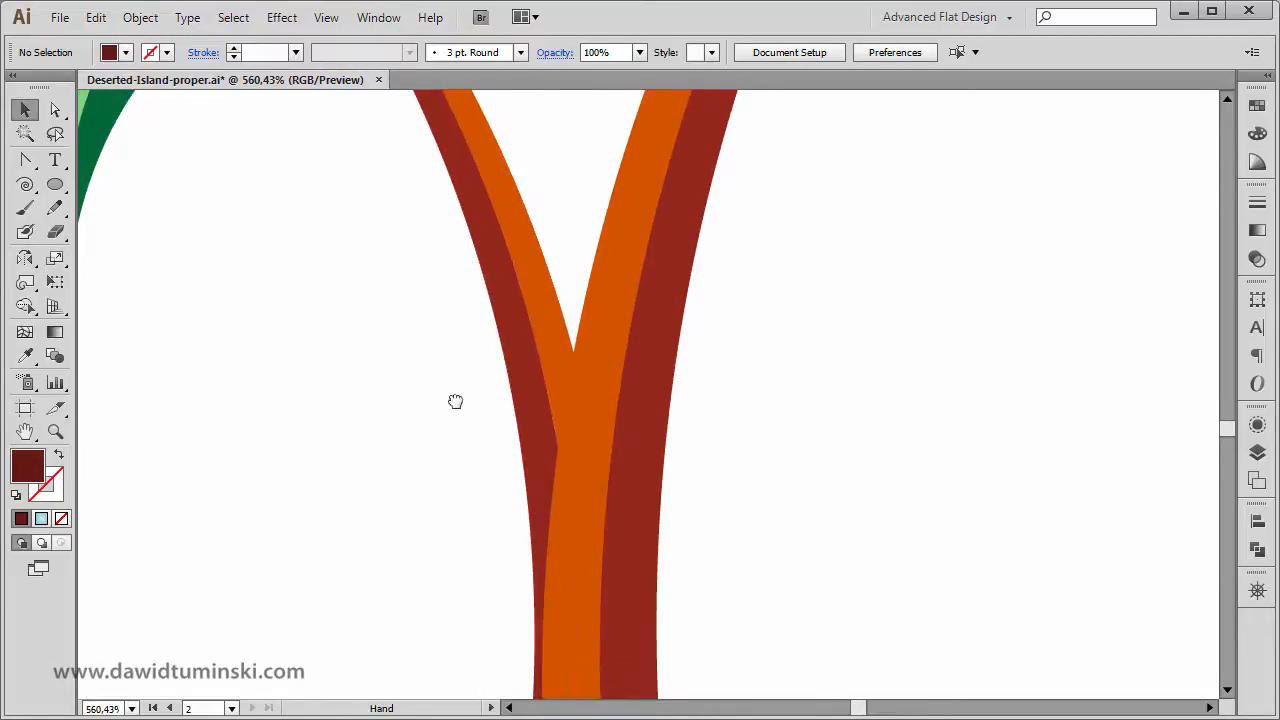
scroll(454, 400, "down", 3)
left_click_drag(543, 310, 553, 293)
left_click(327, 321)
key("space")
left_click_drag(349, 303, 355, 367)
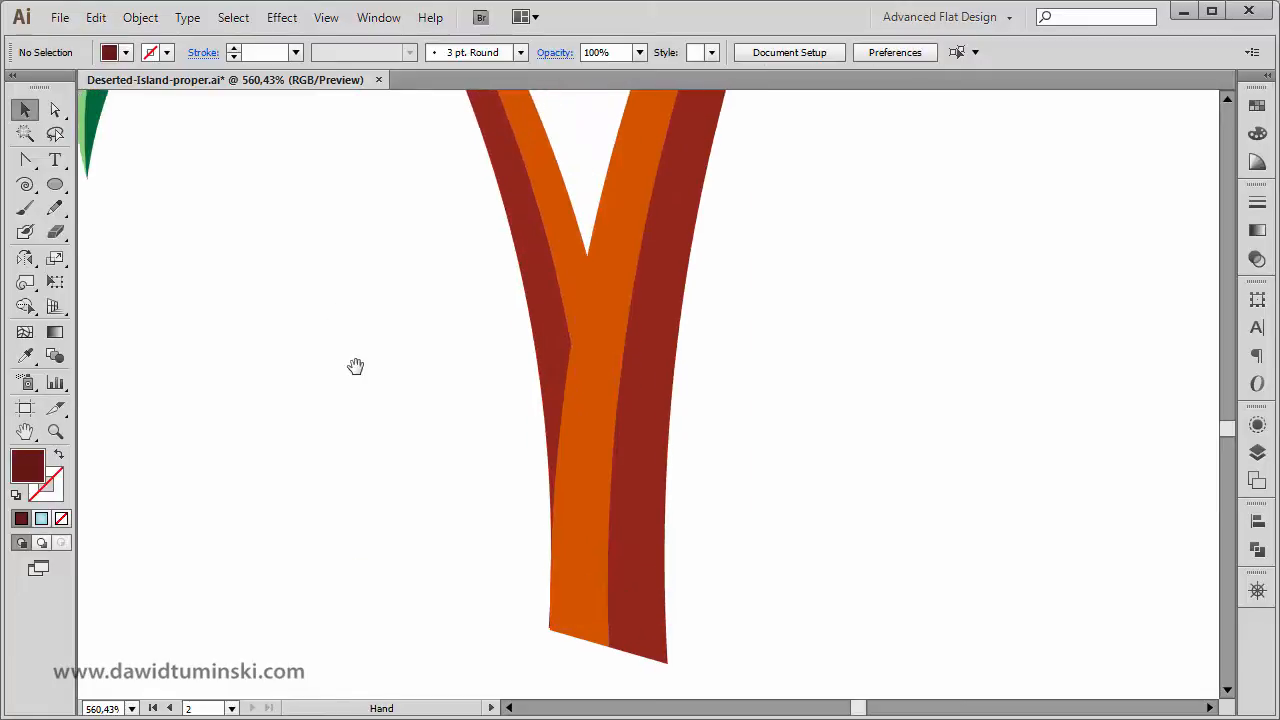
key("ctrl+minus")
key("ctrl+minus")
key("ctrl+minus")
key("ctrl+minus")
key("space")
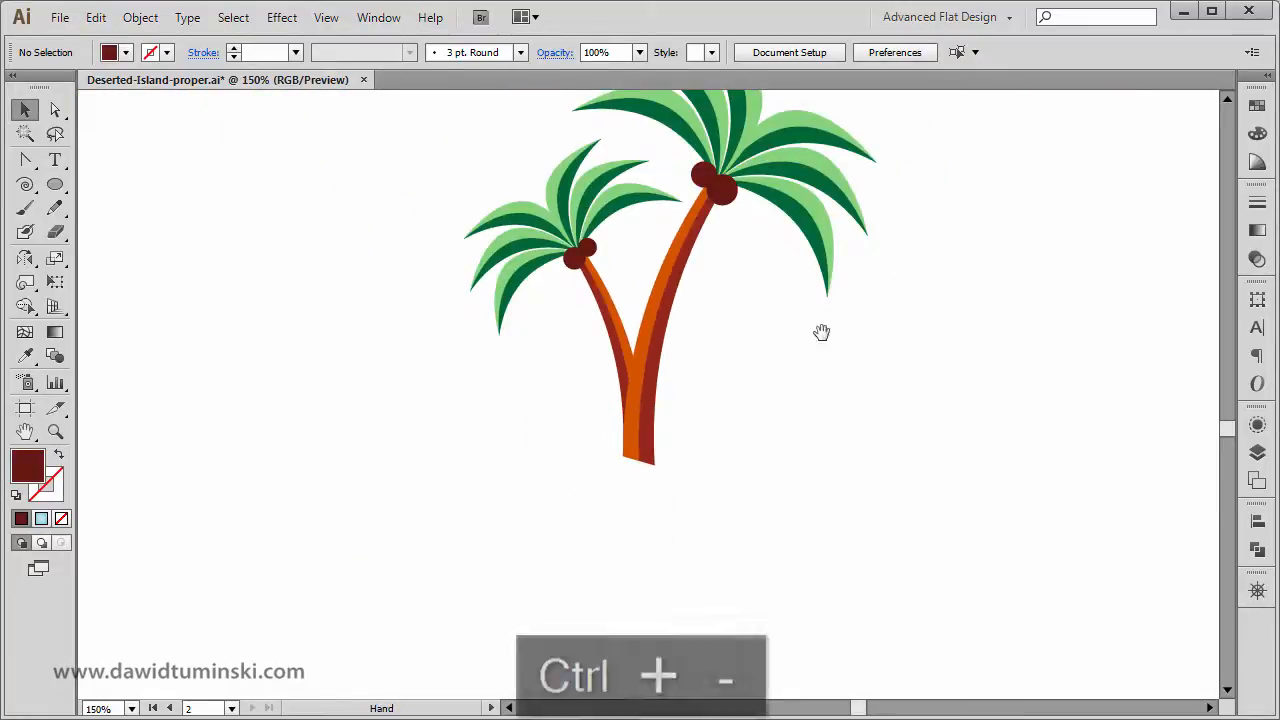
left_click_drag(823, 334, 766, 477)
- Rotate the small palm slightly counterclockwise and move it a little to the left behind the large trunk
left_click(550, 345)
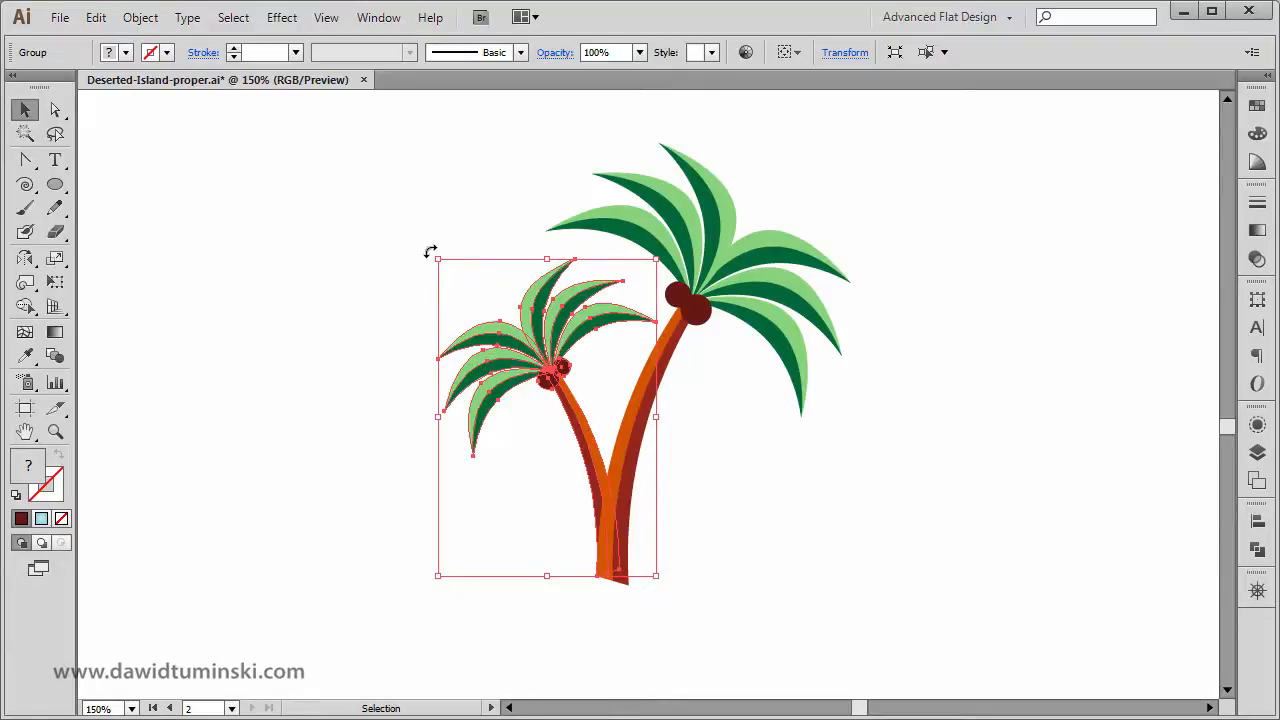
mouse_move(430, 250)
left_mouse_down()
mouse_move(414, 257)
mouse_move(424, 252)
left_mouse_up()
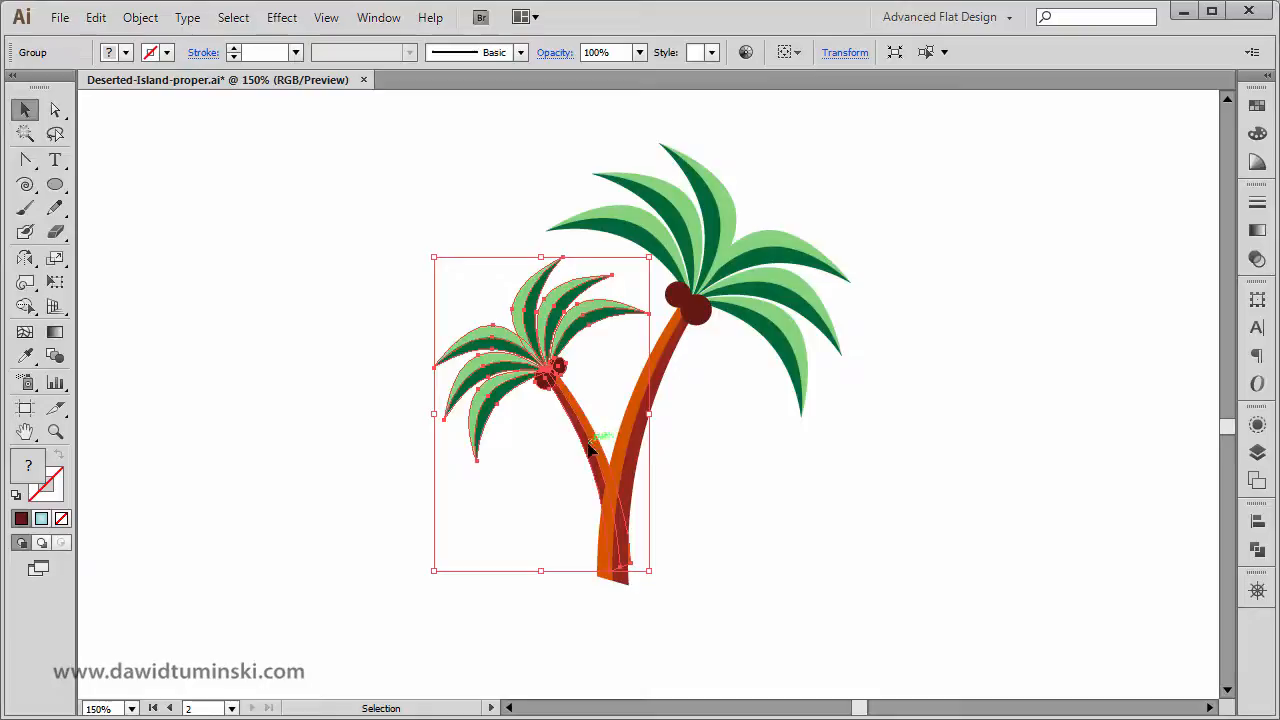
left_click_drag(589, 448, 583, 447)
left_click(814, 486)
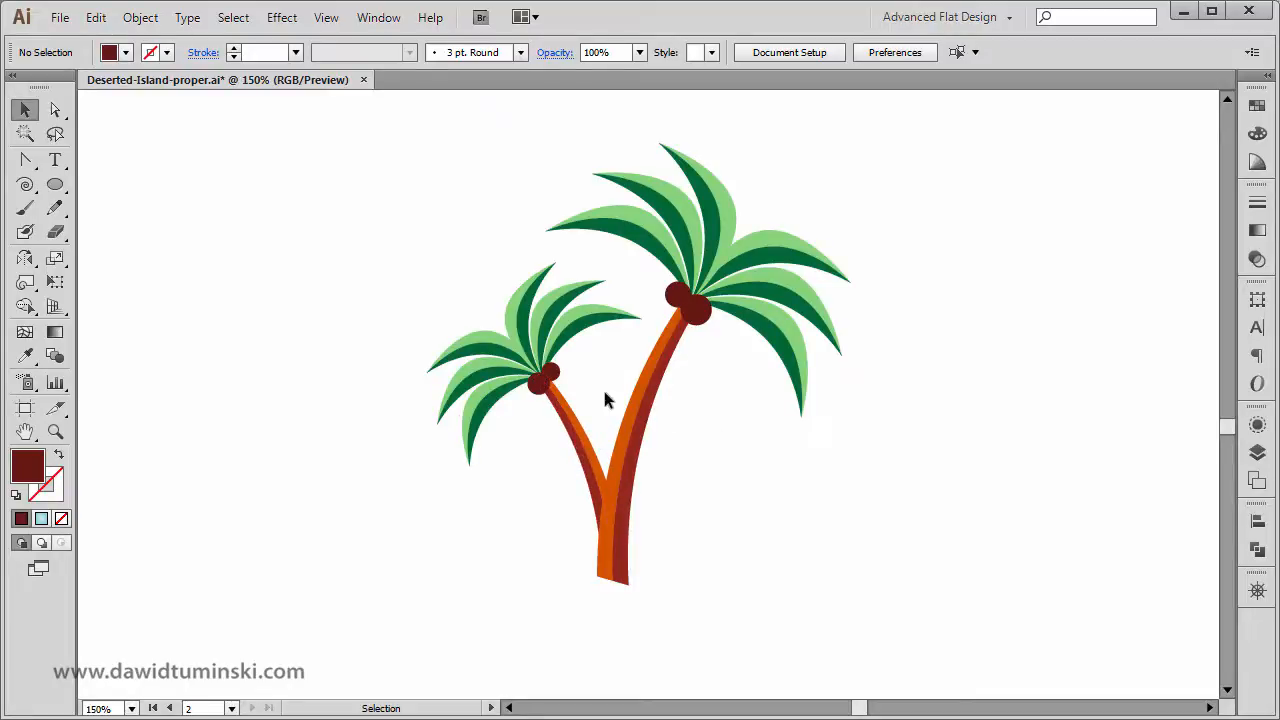
- Recolor the inner orange half of the small palm's trunk with the dark red sampled from the large trunk
key("a")
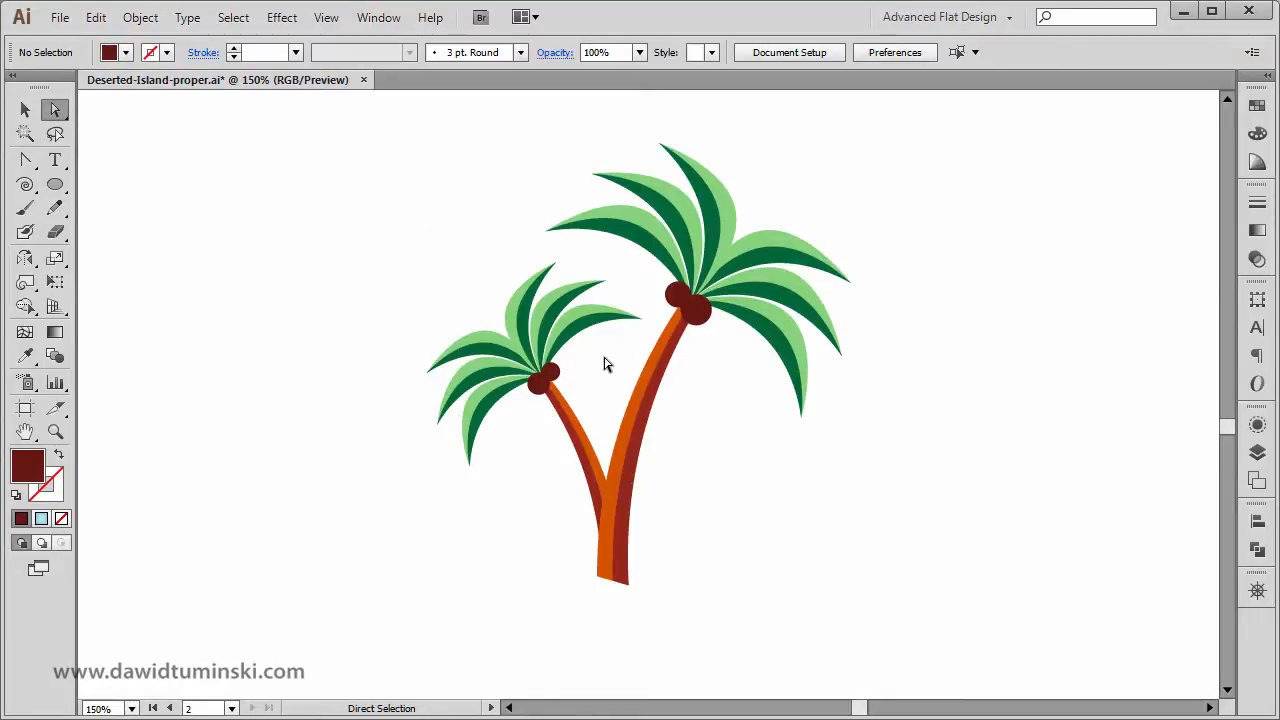
left_click(597, 466)
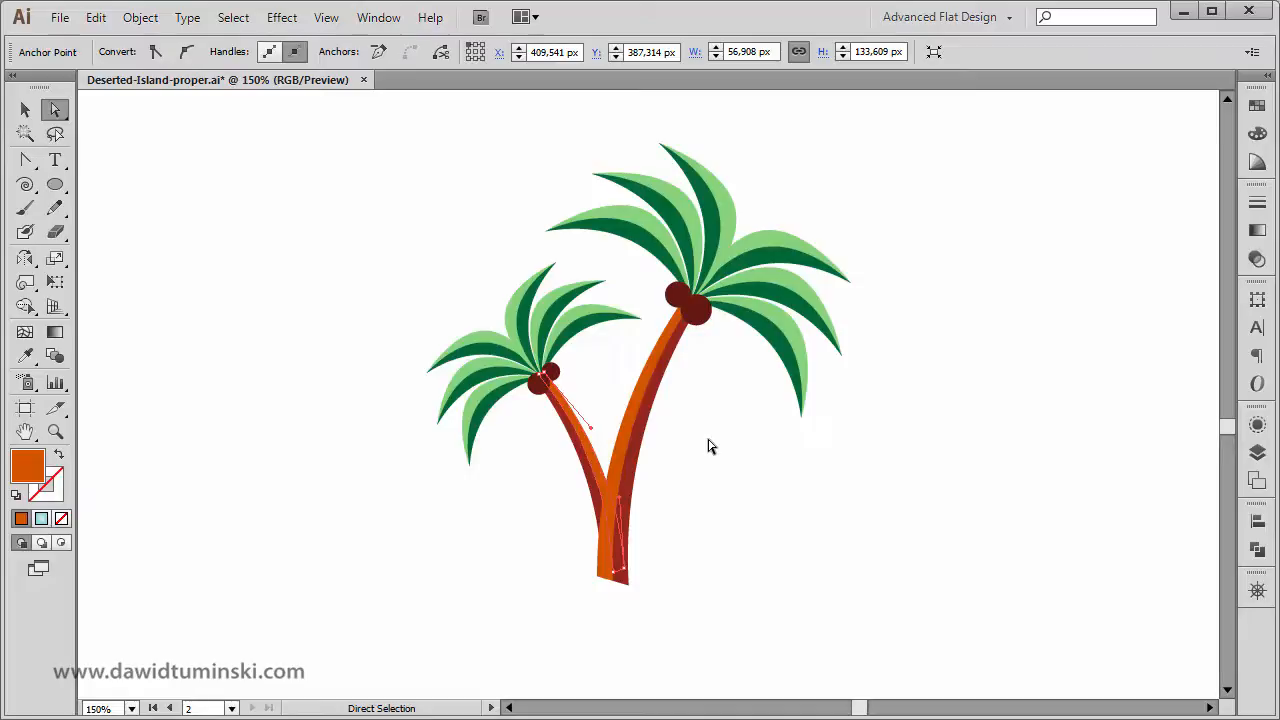
key("i")
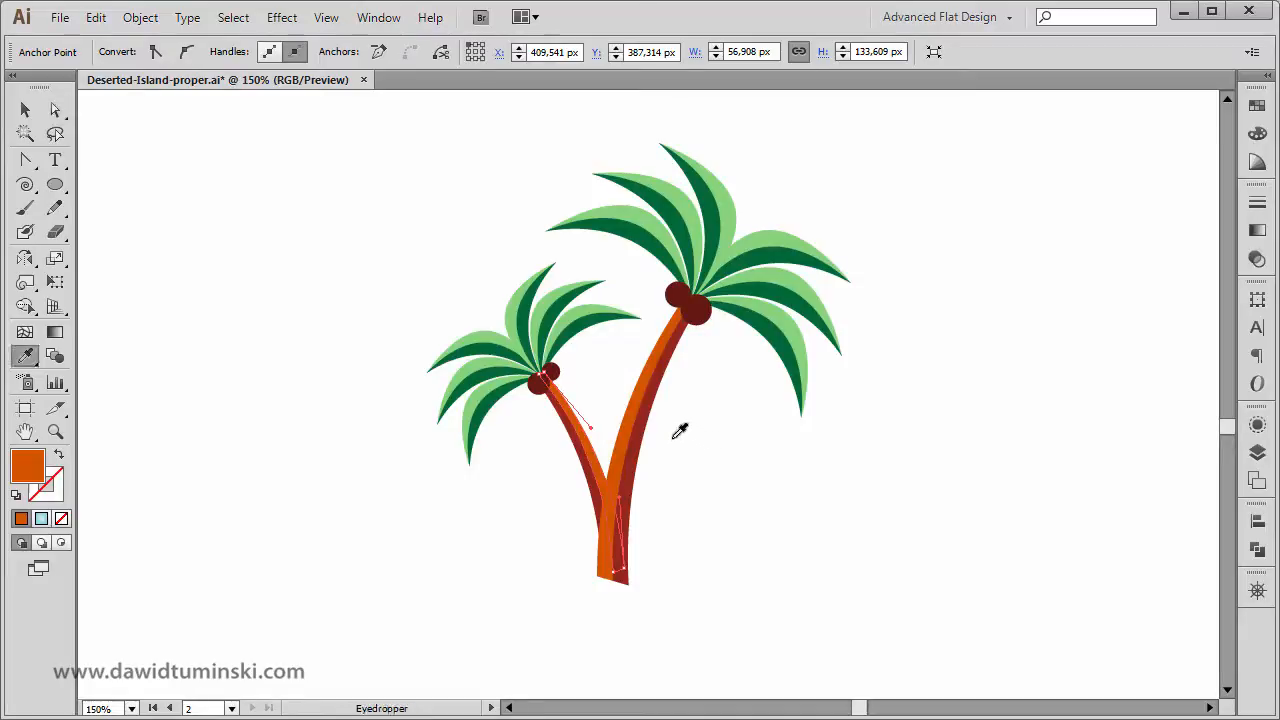
left_click(655, 413)
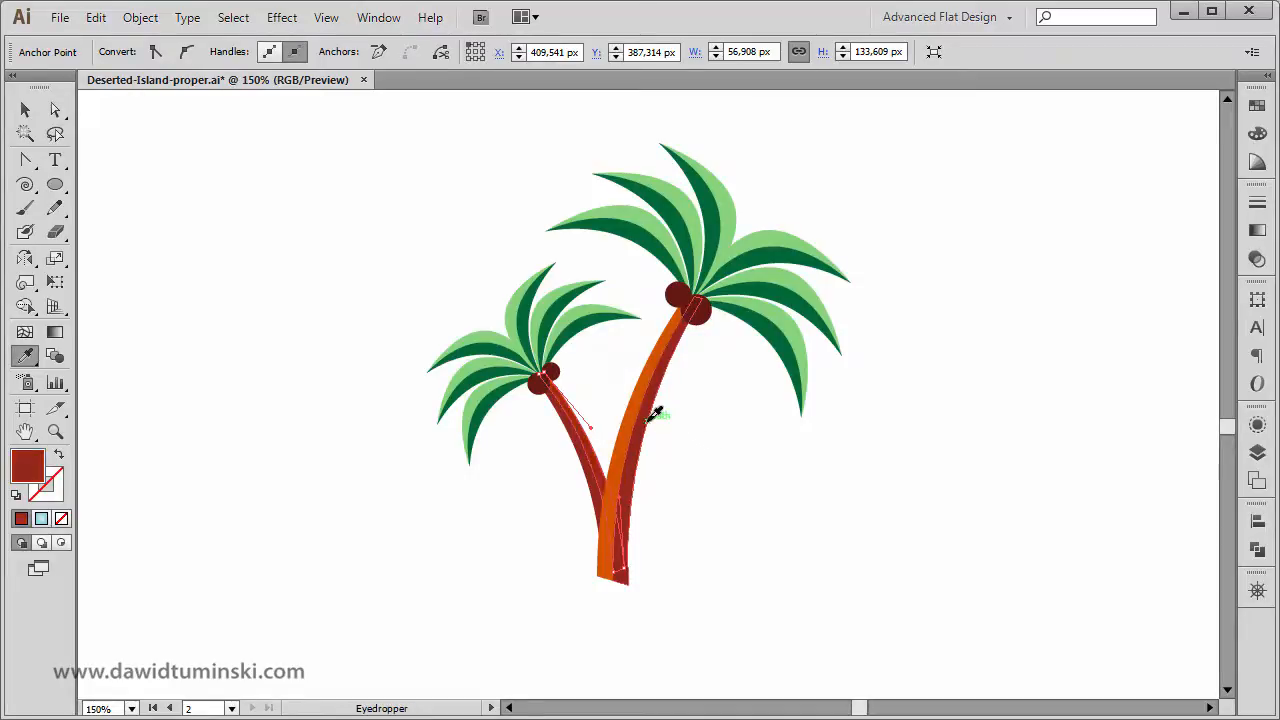
left_click(726, 463, "ctrl")
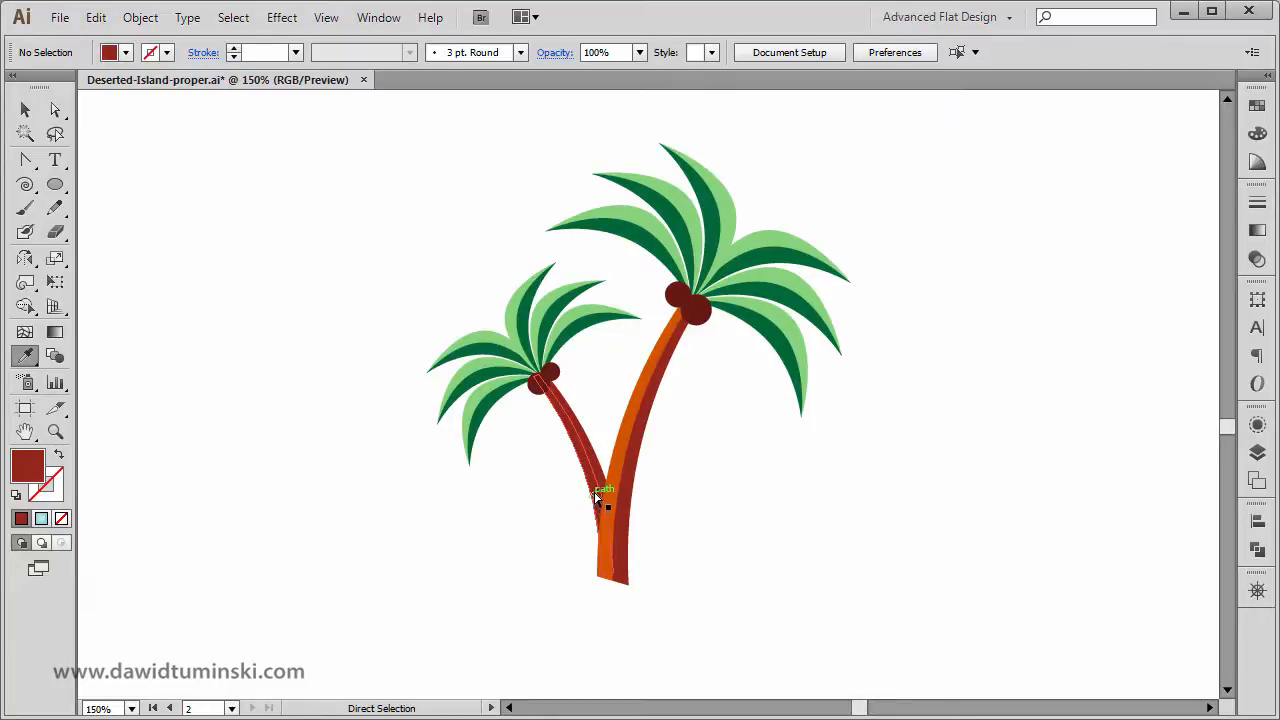
- Recolor the outer half of the small palm's trunk with the orange sampled from the large trunk
left_click(600, 497, "ctrl")
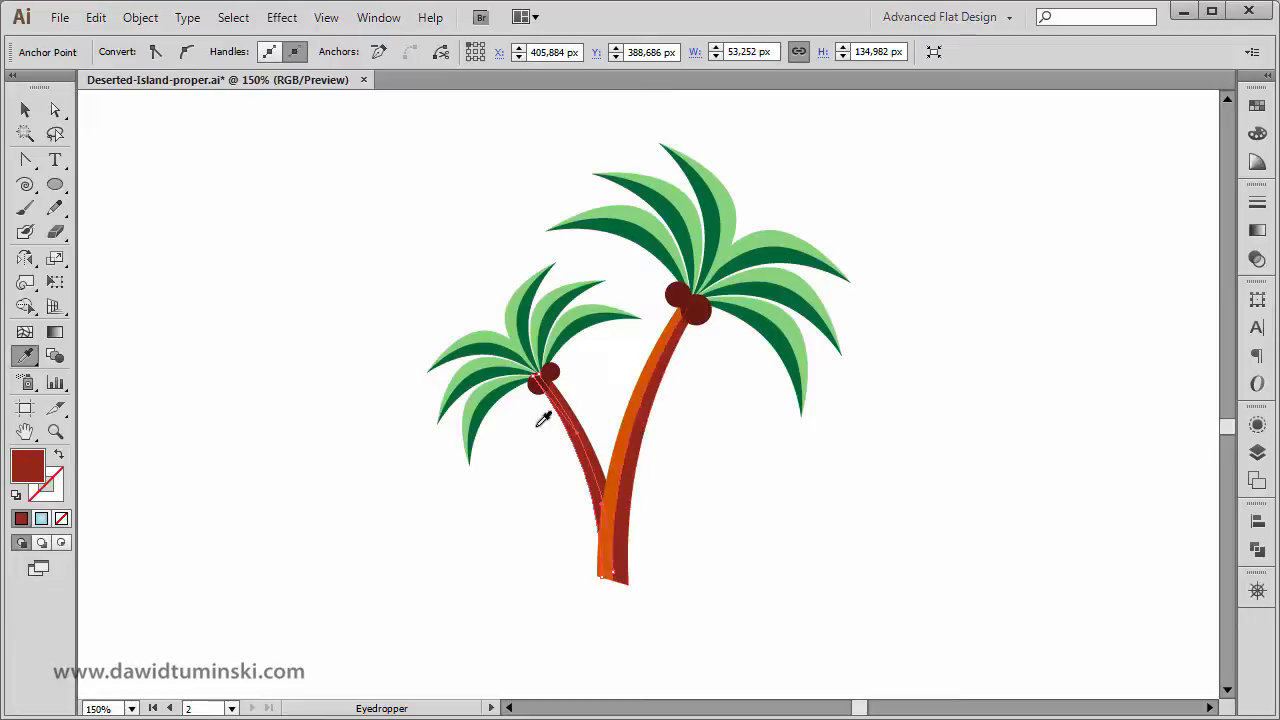
left_click(657, 350)
left_click(760, 460, "ctrl")
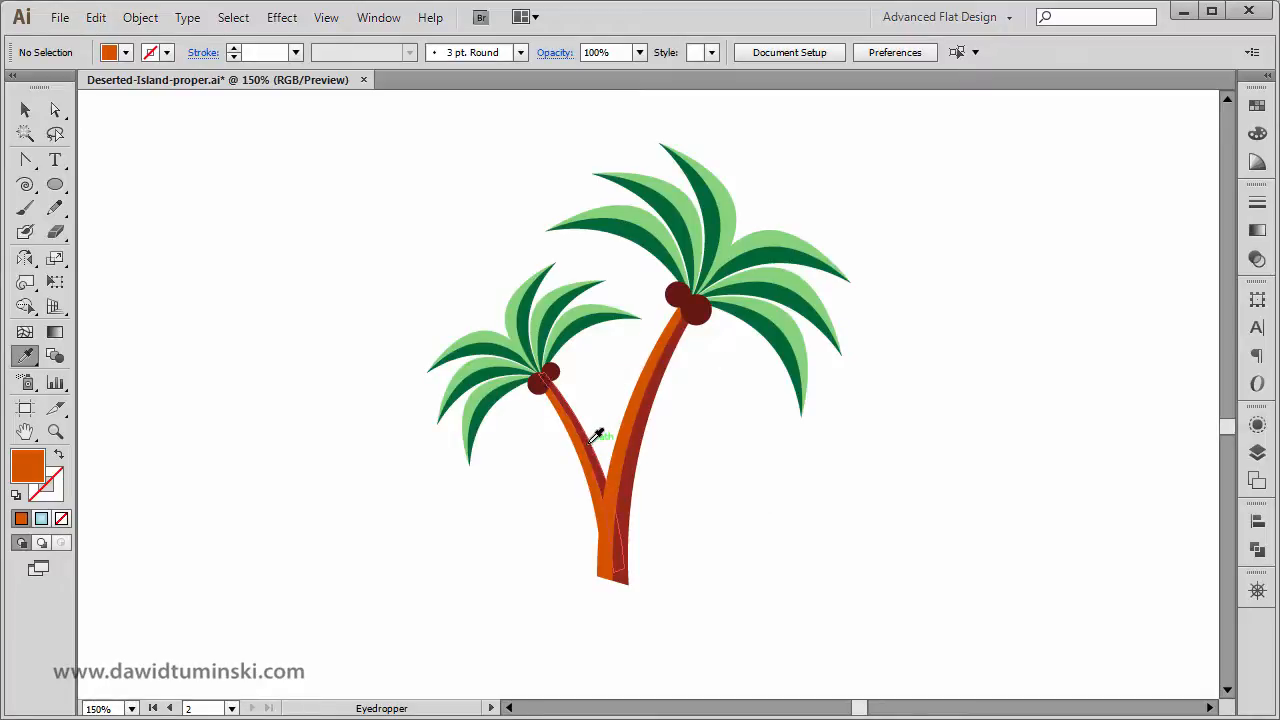
- Check the small palm's trunk shading up close against the large palm's
key("ctrl+space")
left_click_drag(480, 300, 743, 517)
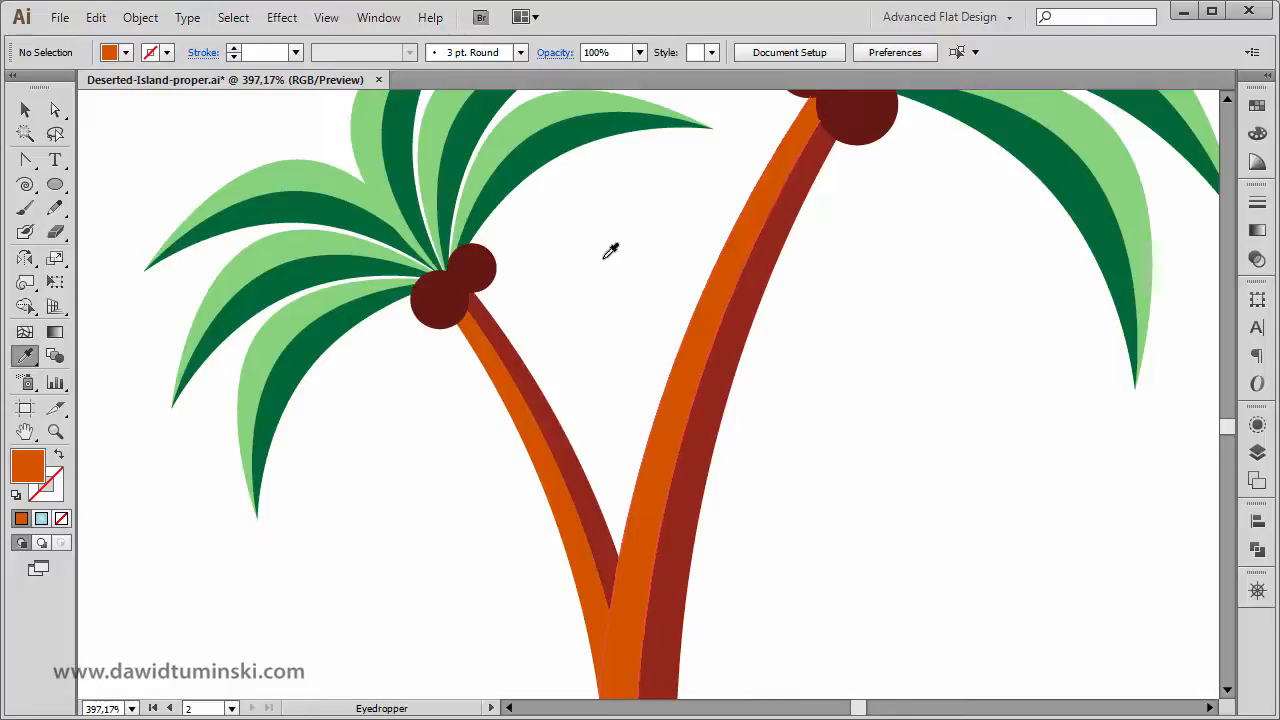
key("ctrl+minus")
key("ctrl+minus")
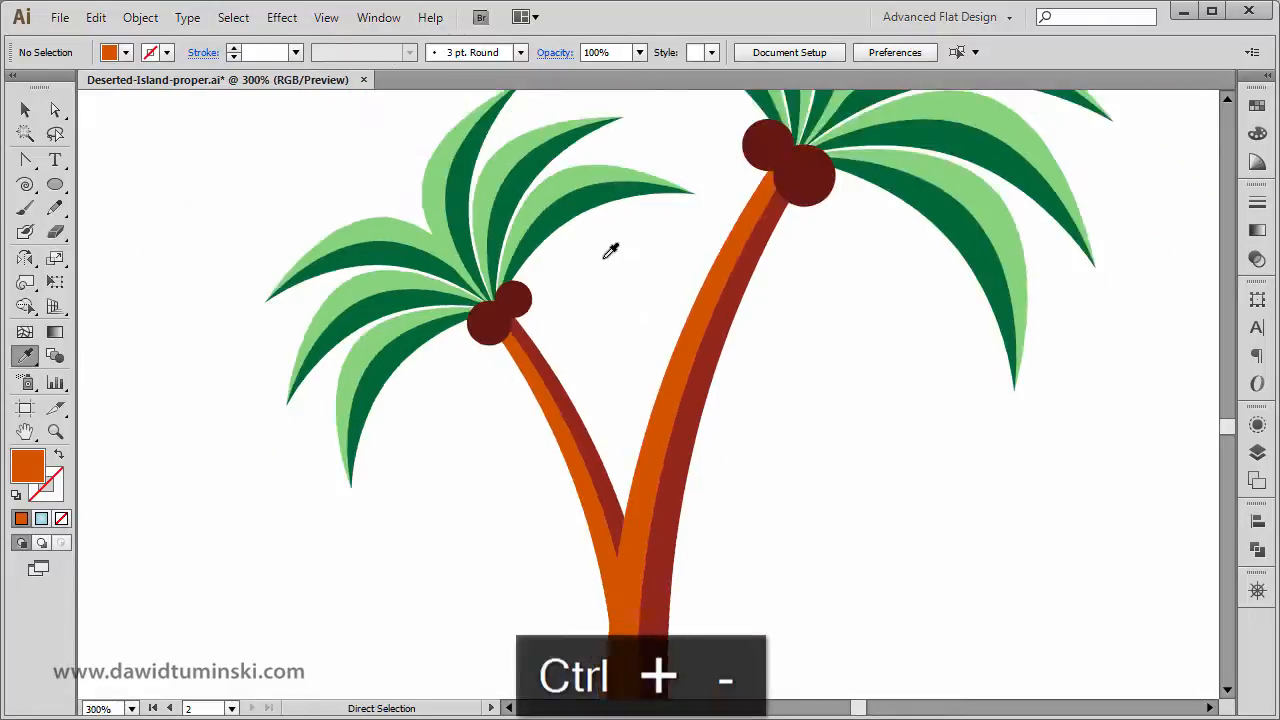
key("ctrl+minus")
left_click_drag(1111, 220, 1046, 254)
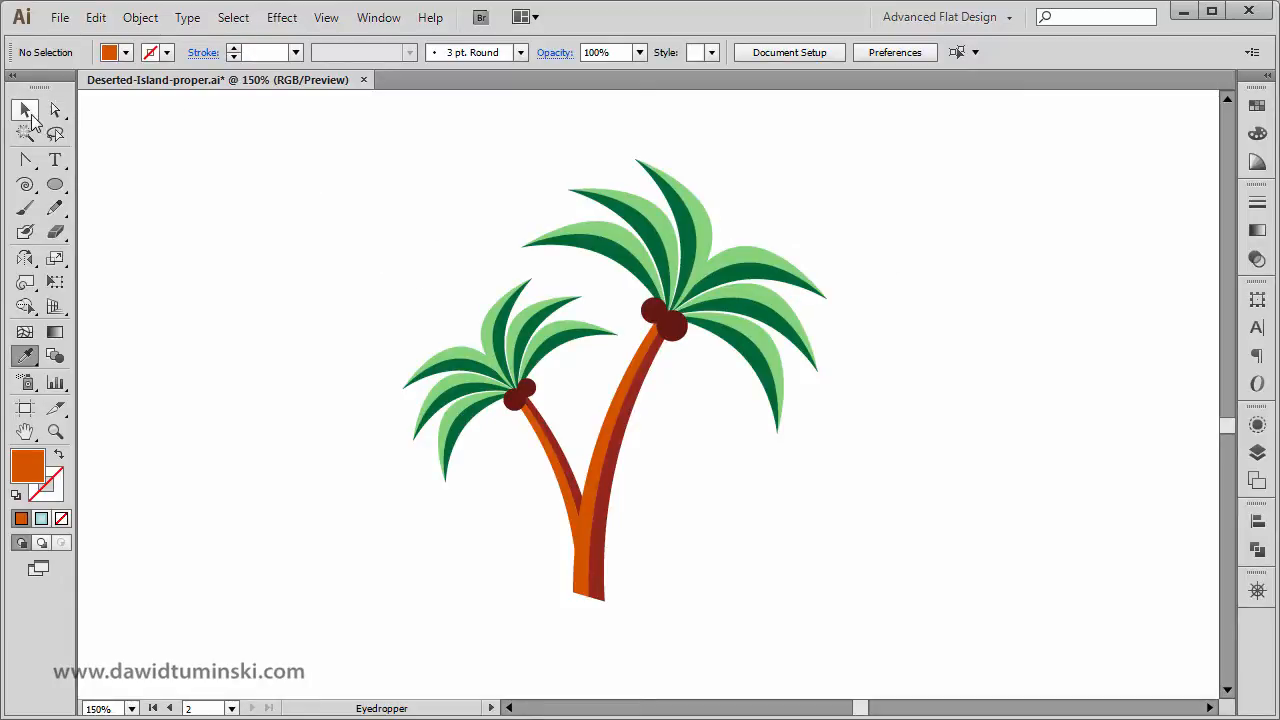
- Draw an unfilled rectangle with an orange stroke around both palms, its lower edge crossing the trunk just above the slanted base
left_click(25, 109)
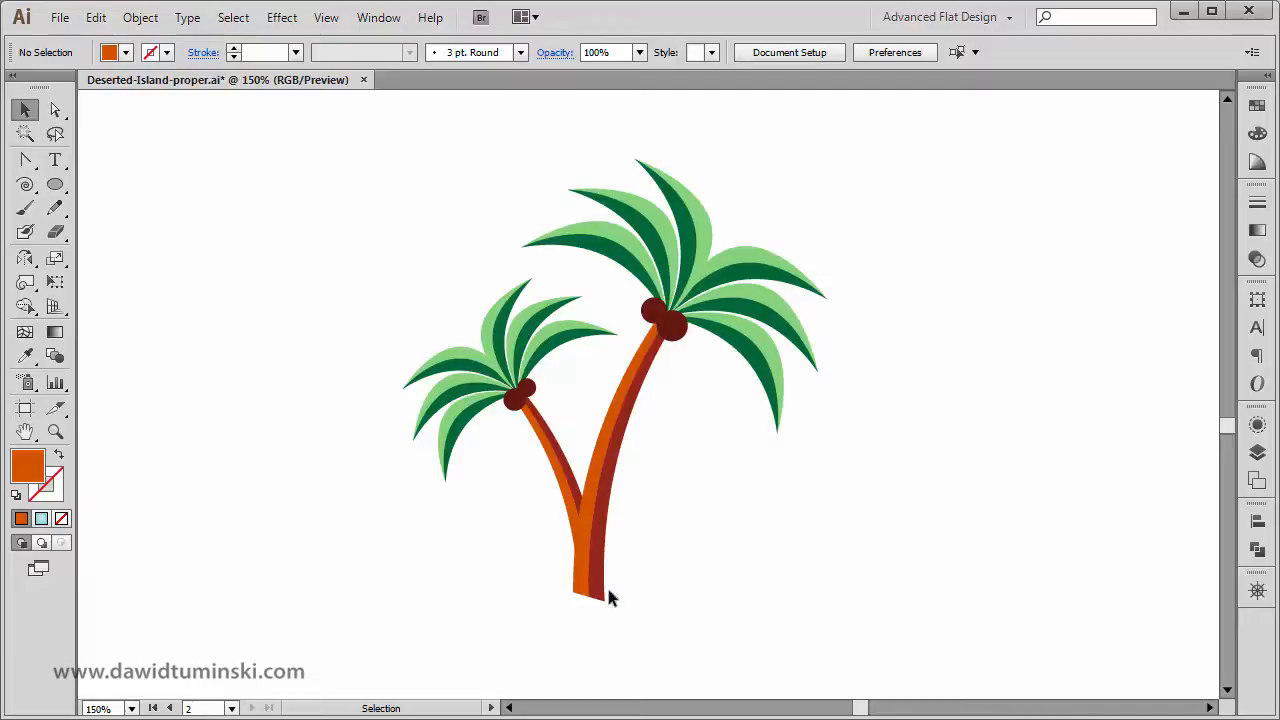
key("m")
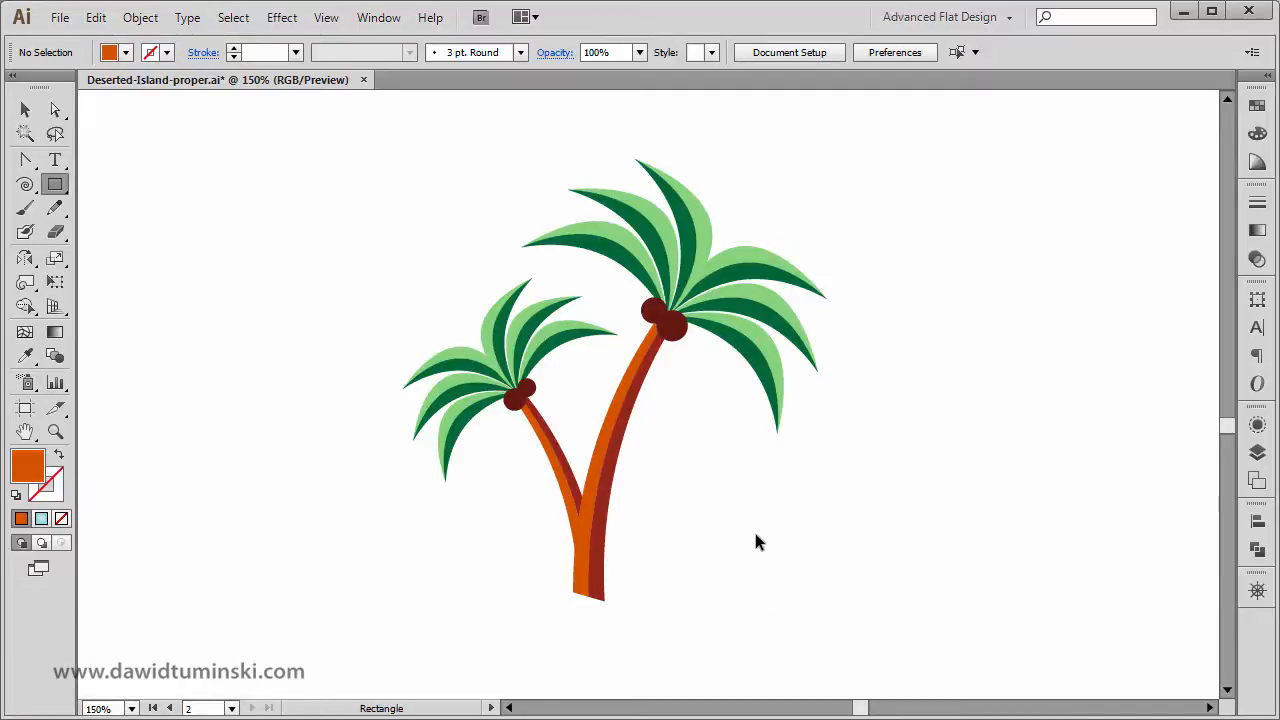
left_click(59, 459)
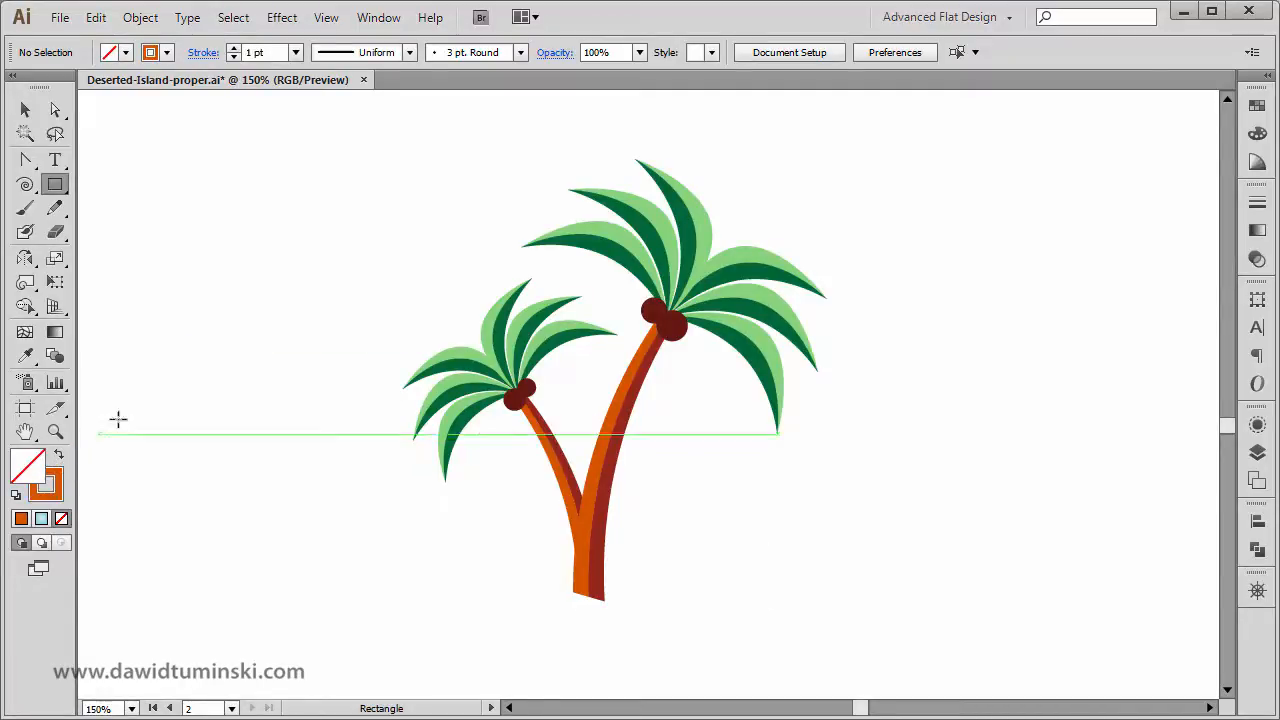
left_click_drag(348, 124, 838, 593)
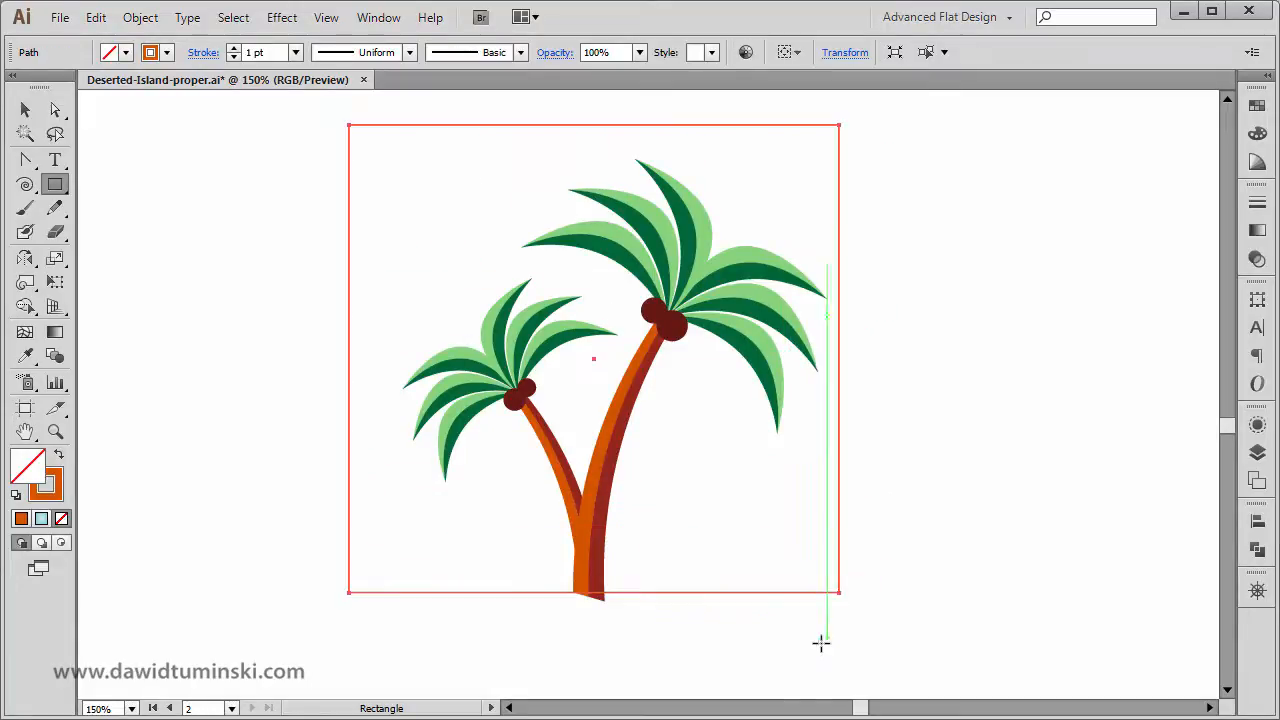
- Make a clipping mask from the rectangle and both palms to trim the trunk base flat, and deselect the artwork
left_click(943, 448, "ctrl")
left_click_drag(934, 600, 299, 206)
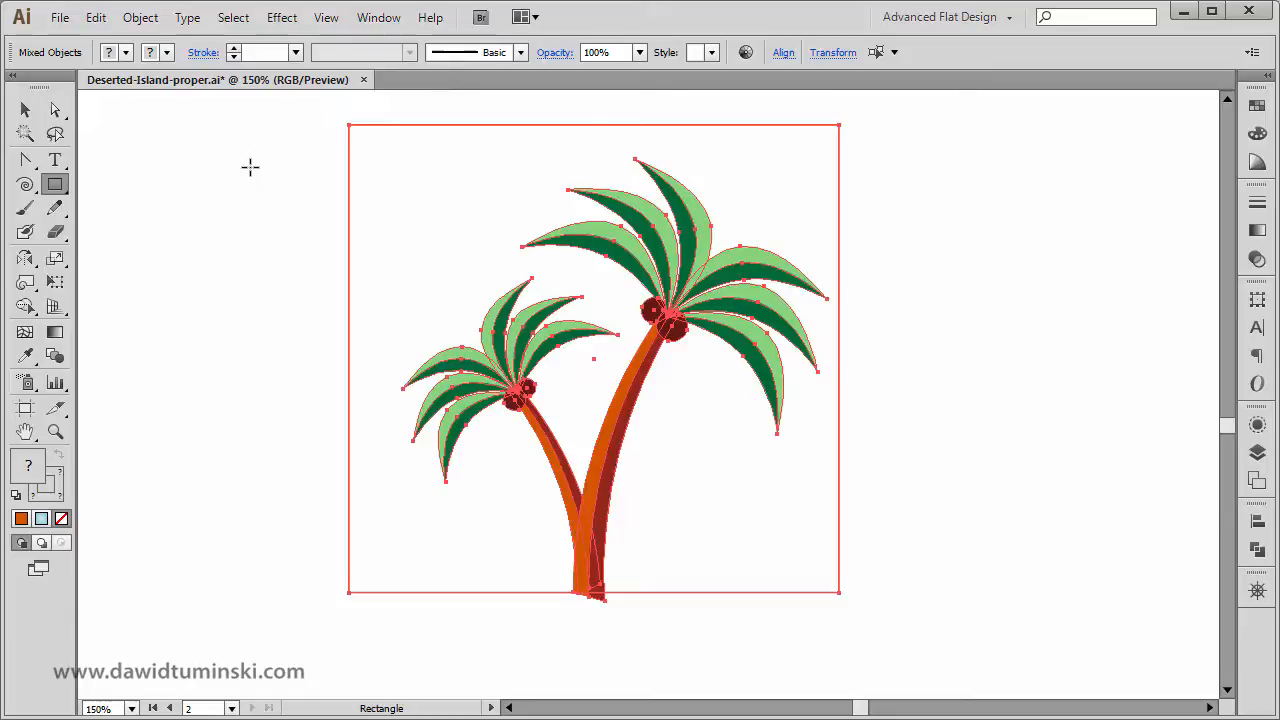
key("ctrl")
key("ctrl+7")
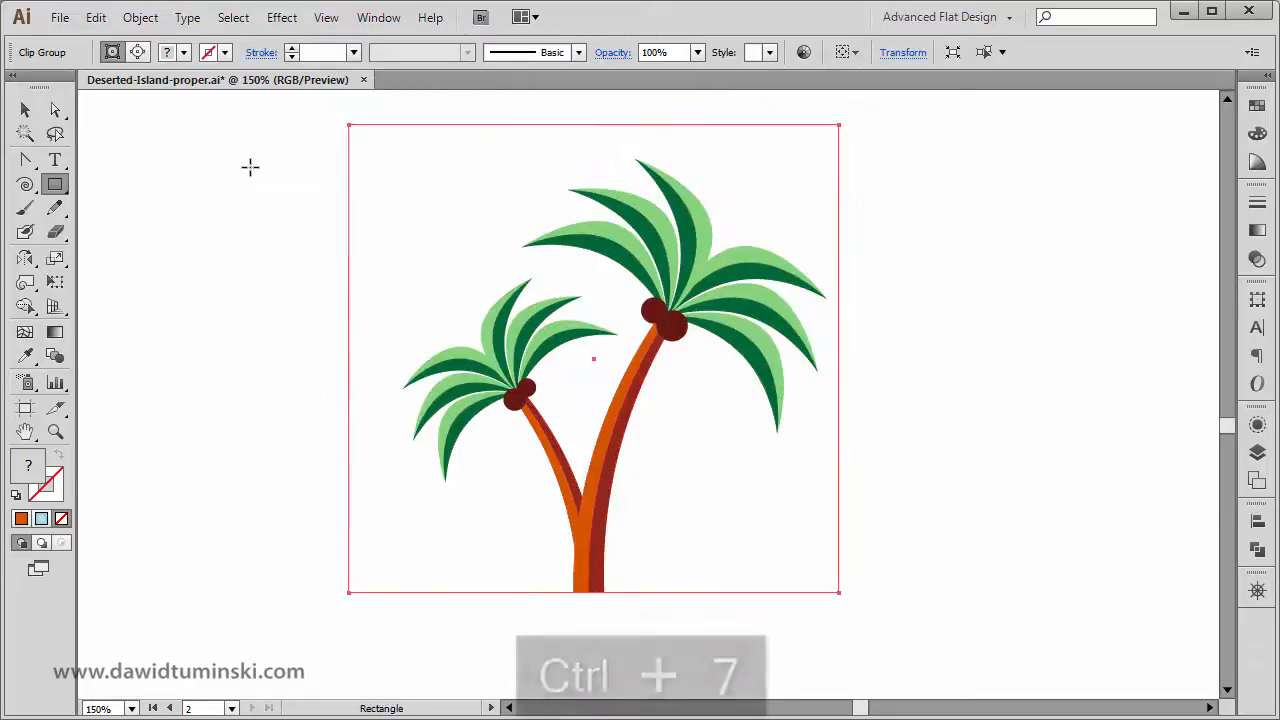
left_click(155, 22)
mouse_move(207, 495)
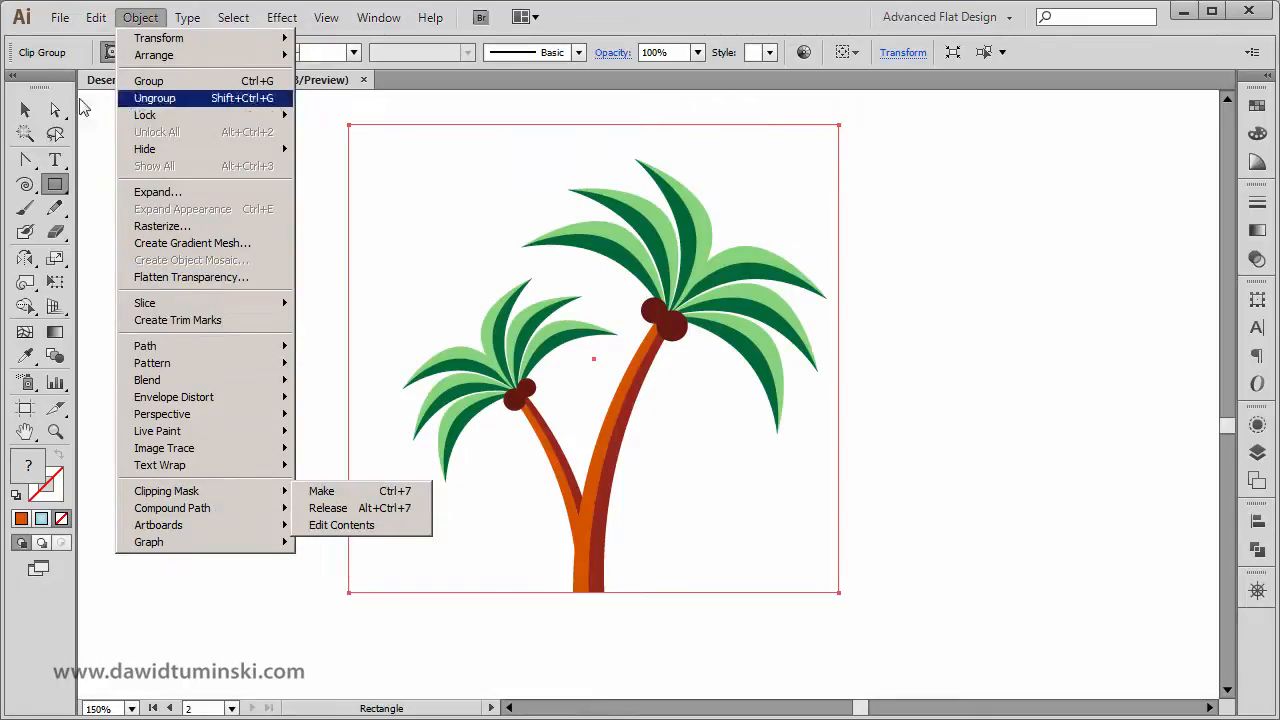
left_click(24, 110)
left_click(248, 240)
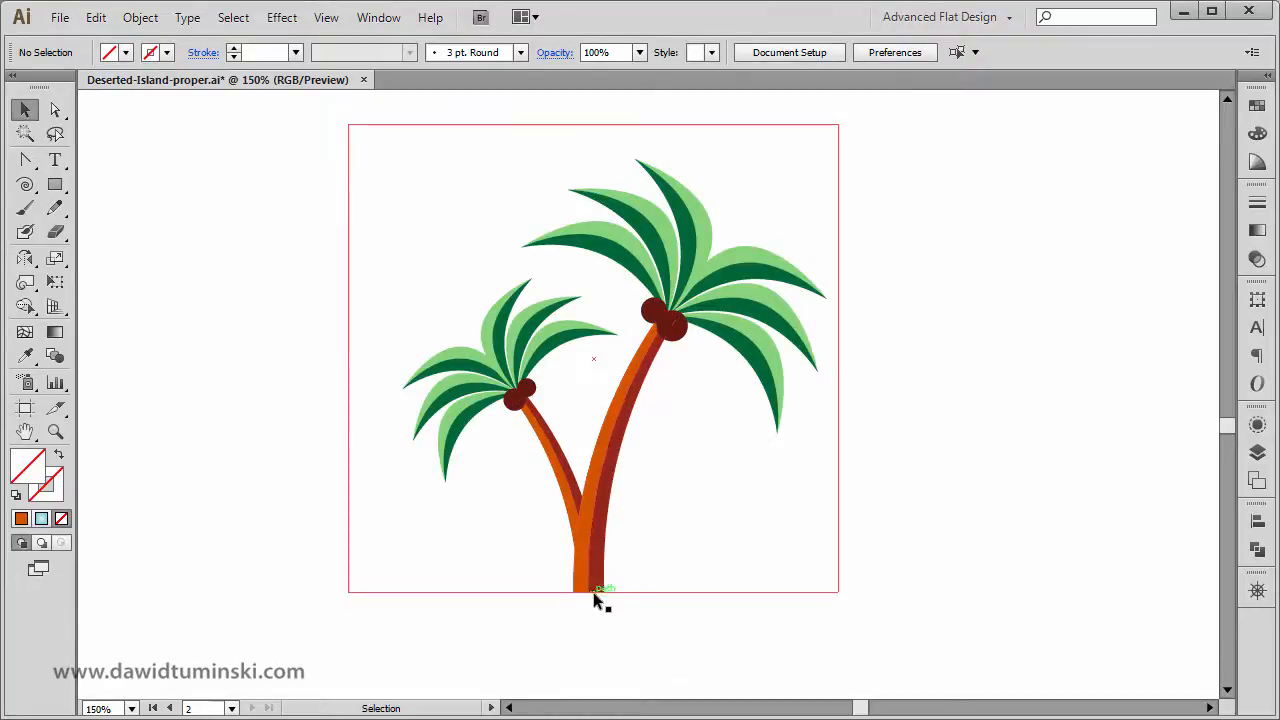
key("space")
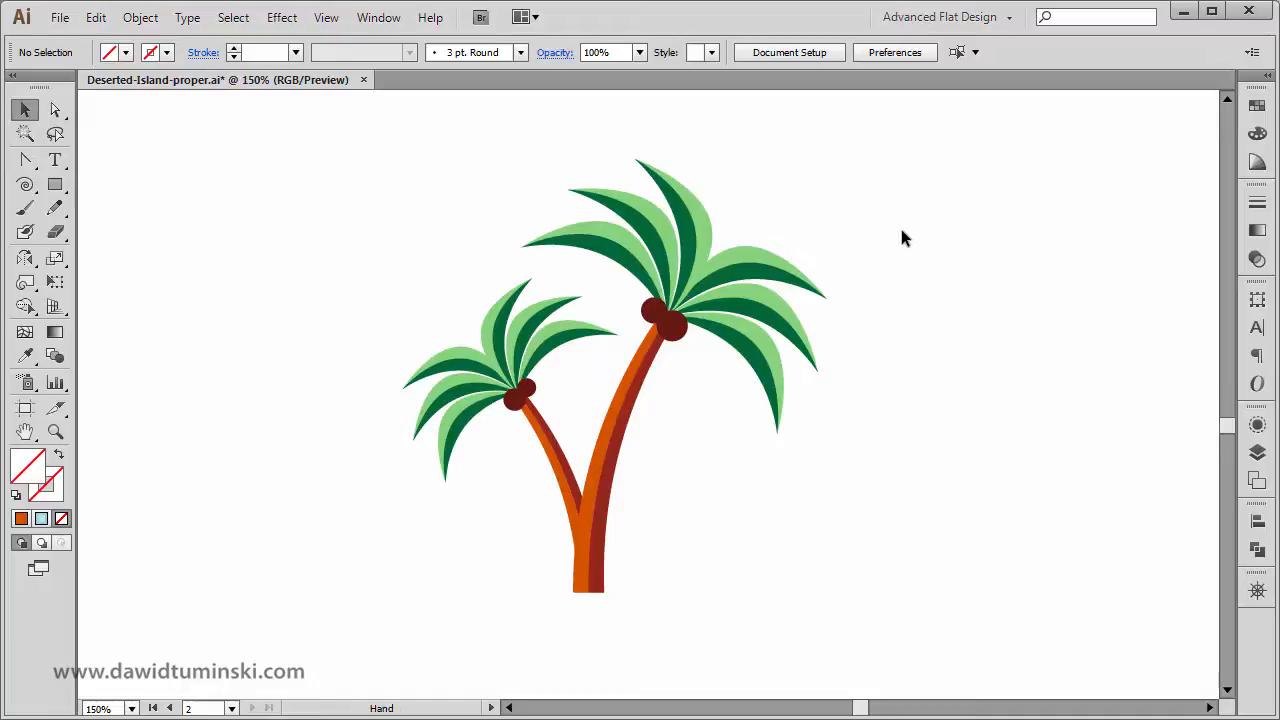
left_click_drag(903, 234, 916, 239)
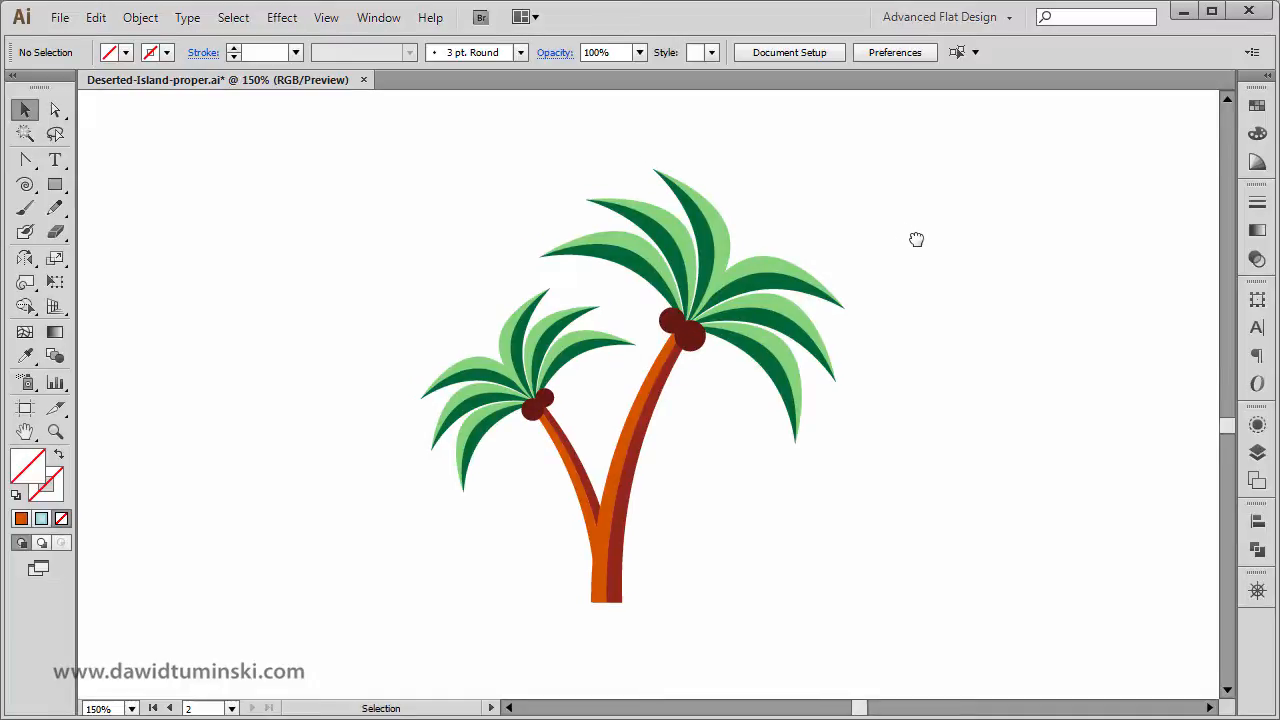